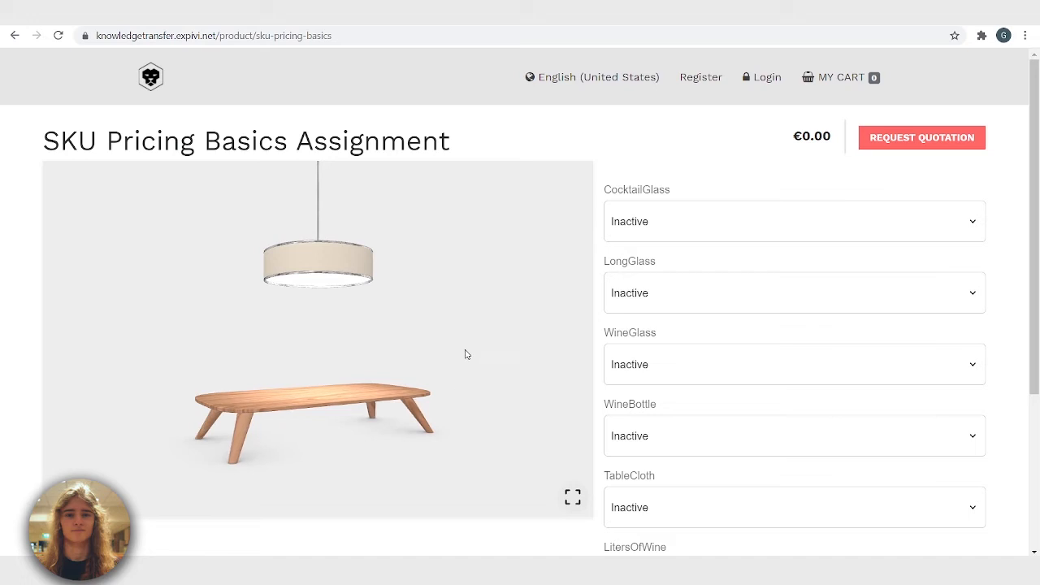
Step: Examine the 3D table and lamp scene and the displayed price of the SKU Pricing Basics Assignment product
{"action": "left_click_drag", "start_coordinate": [480, 339], "coordinate": [321, 336]}
{"action": "left_click_drag", "start_coordinate": [411, 322], "coordinate": [408, 292]}
{"action": "scroll", "coordinate": [370, 309], "scroll_direction": "down", "scroll_amount": 2}
{"action": "scroll", "coordinate": [365, 321], "scroll_direction": "up", "scroll_amount": 3}
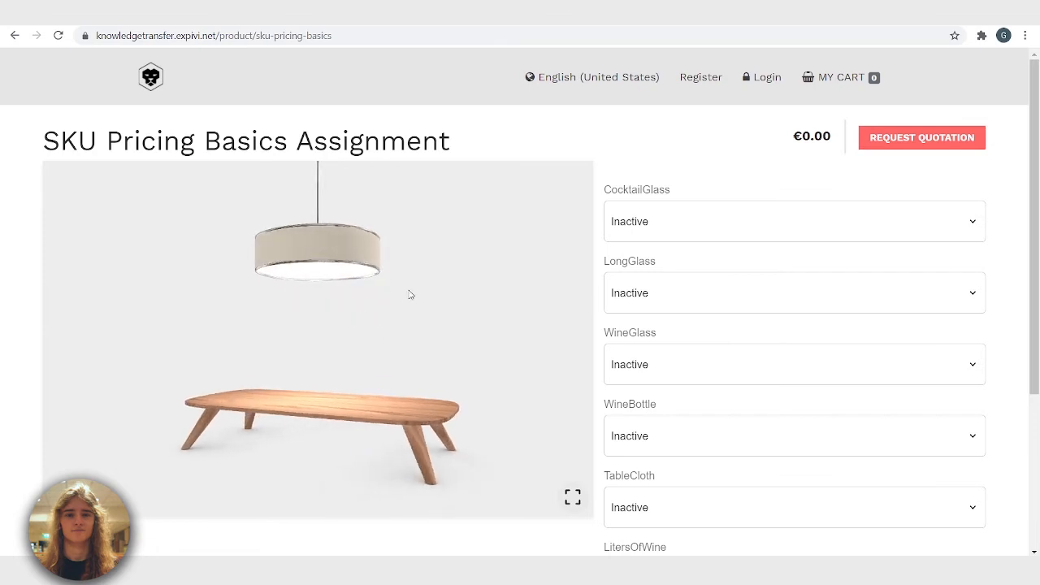
{"action": "left_click_drag", "start_coordinate": [794, 137], "coordinate": [832, 136]}
Step: Set the CocktailGlass, LongGlass, WineGlass and WineBottle options to Active, checking the product price along the way
{"action": "left_click", "coordinate": [688, 229]}
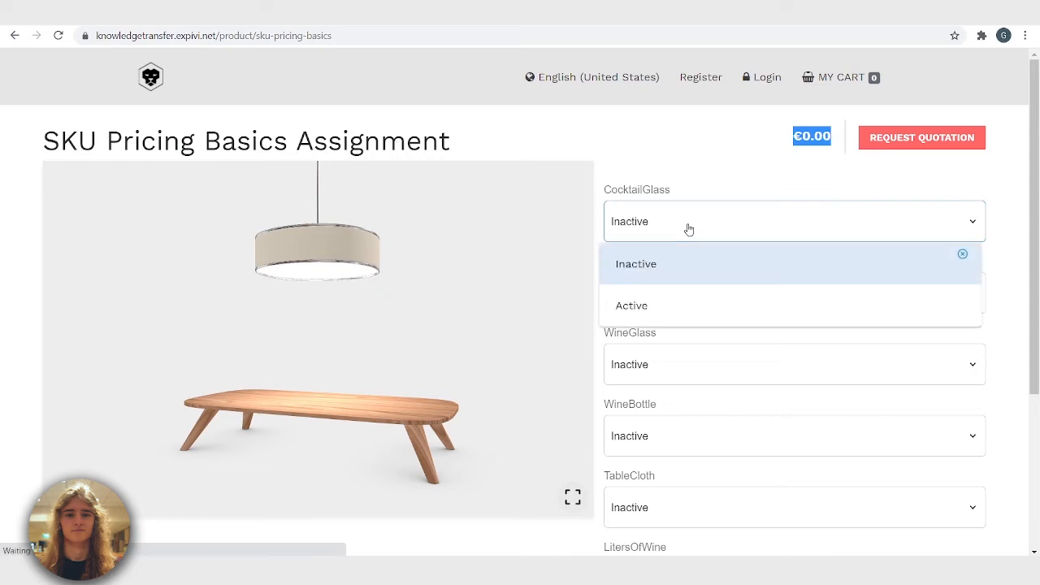
{"action": "left_click", "coordinate": [696, 305]}
{"action": "left_click", "coordinate": [675, 302]}
{"action": "left_click", "coordinate": [672, 362]}
{"action": "left_click", "coordinate": [672, 371]}
{"action": "left_click", "coordinate": [662, 451]}
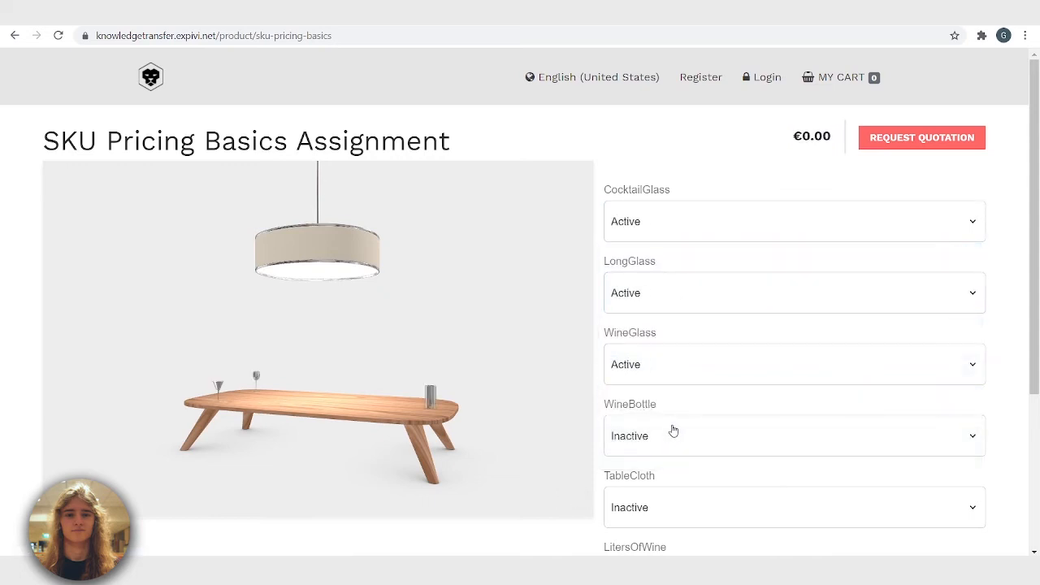
{"action": "left_click_drag", "start_coordinate": [800, 136], "coordinate": [831, 136]}
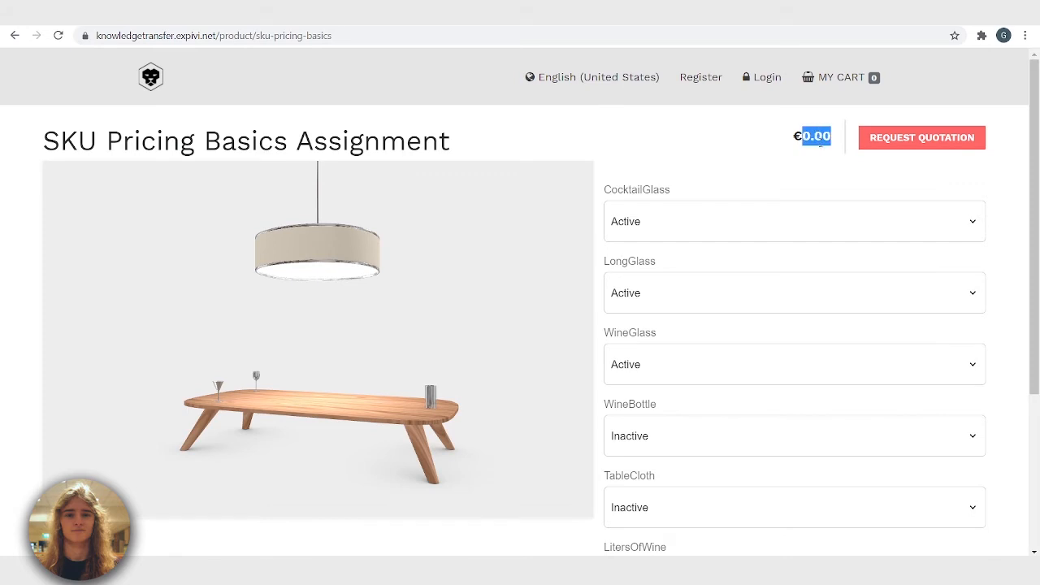
{"action": "left_click", "coordinate": [710, 436]}
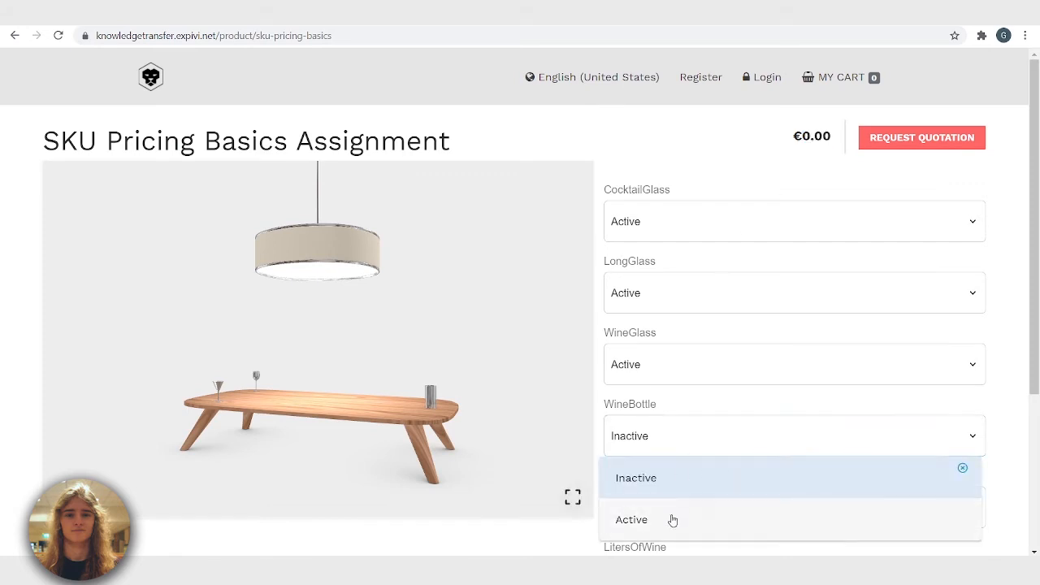
{"action": "left_click", "coordinate": [673, 520]}
{"action": "scroll", "coordinate": [686, 492], "scroll_direction": "down", "scroll_amount": 1}
{"action": "scroll", "coordinate": [710, 369], "scroll_direction": "up", "scroll_amount": 1}
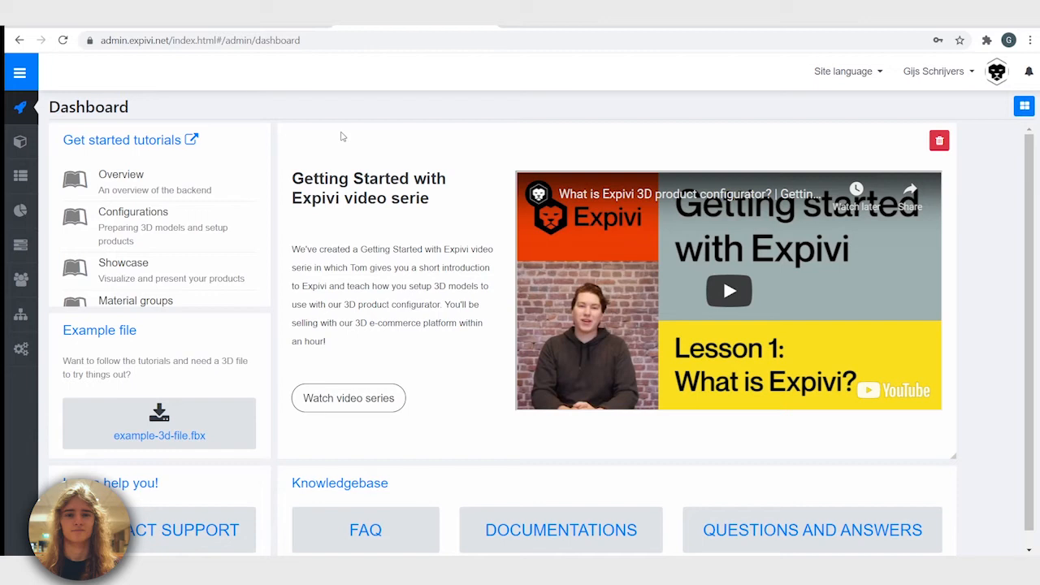
Step: Switch to the Expivi admin site and start a new price group named "Price Group" in the site's price matrix
{"action": "left_click", "coordinate": [24, 78]}
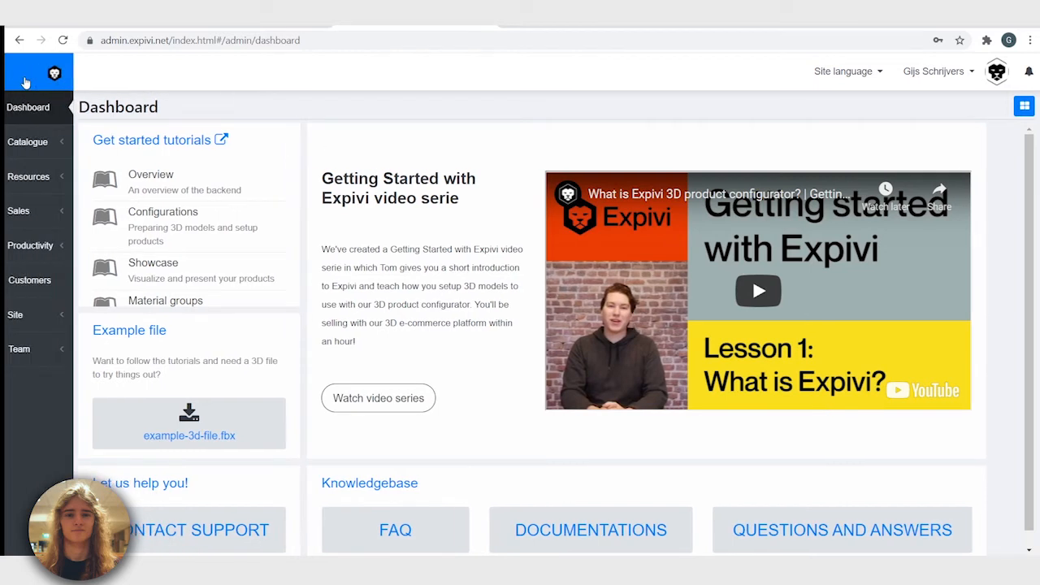
{"action": "left_click", "coordinate": [45, 315]}
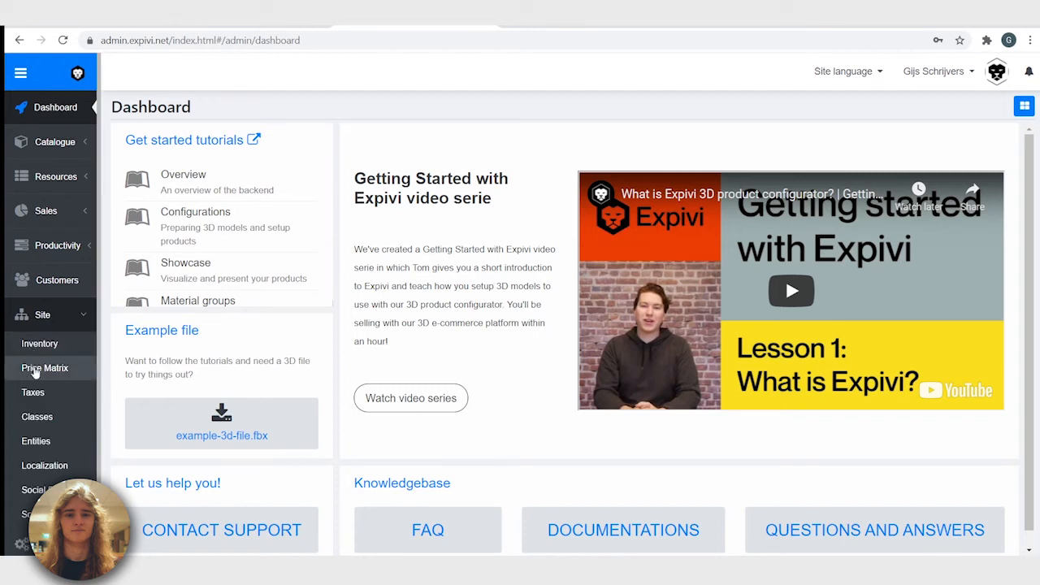
{"action": "left_click", "coordinate": [69, 368]}
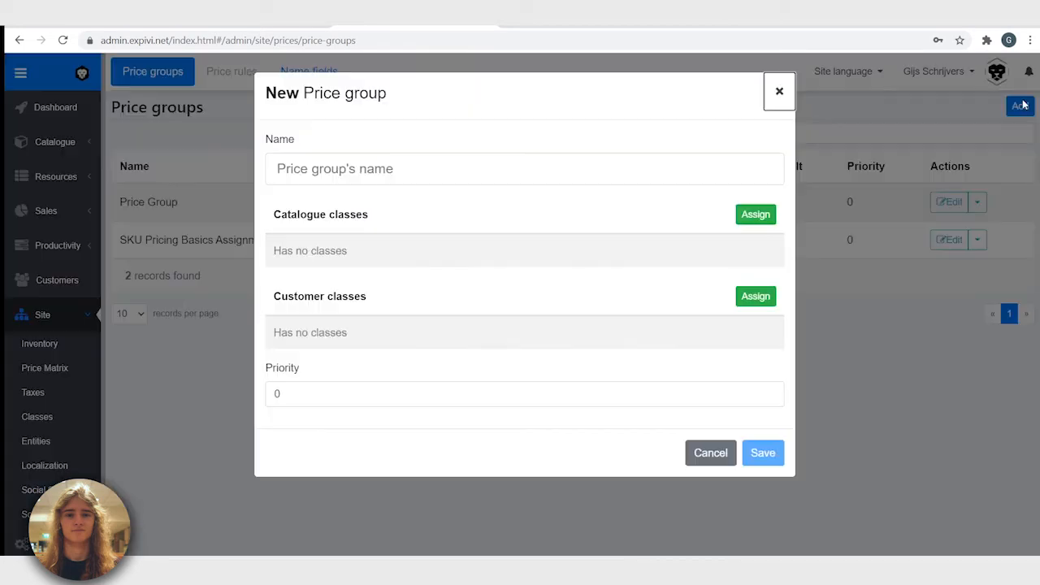
{"action": "left_click", "coordinate": [1020, 106]}
{"action": "left_click", "coordinate": [401, 167]}
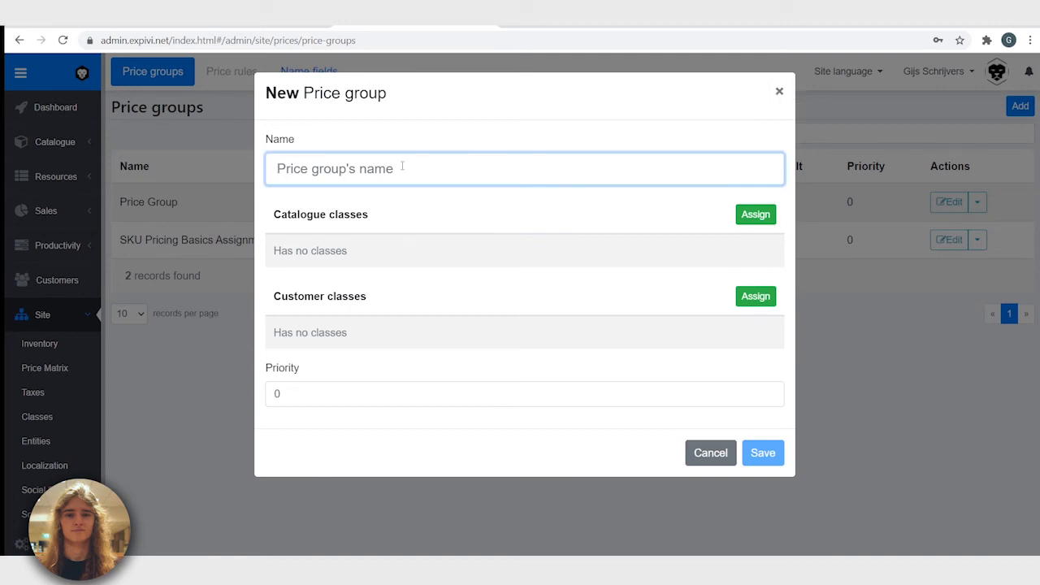
{"action": "type", "text": "Price Group"}
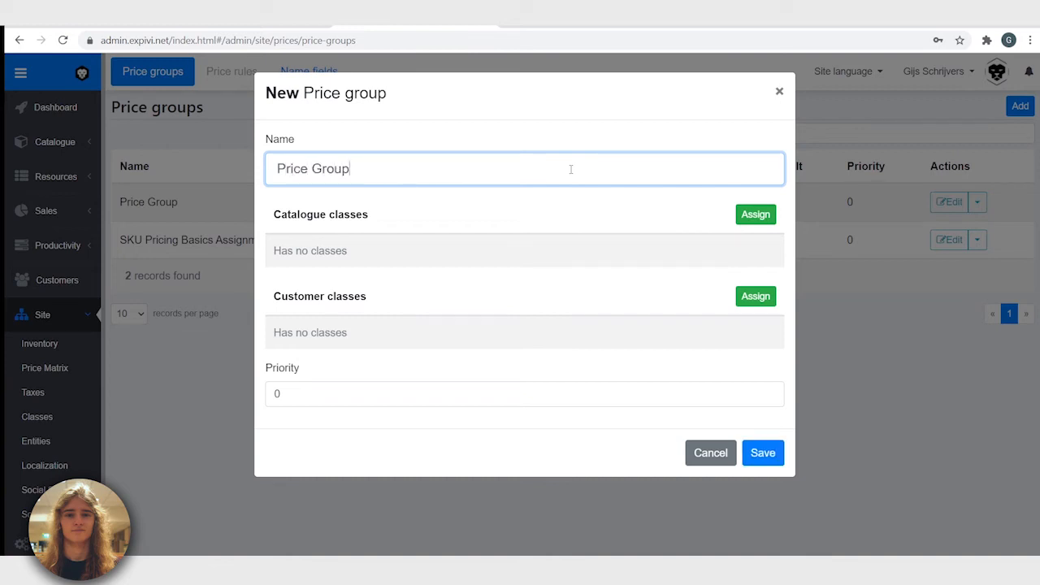
Step: Create a new class of type Catalogue named "Class Price Group" for the price group's catalogue classes
{"action": "left_click", "coordinate": [751, 214]}
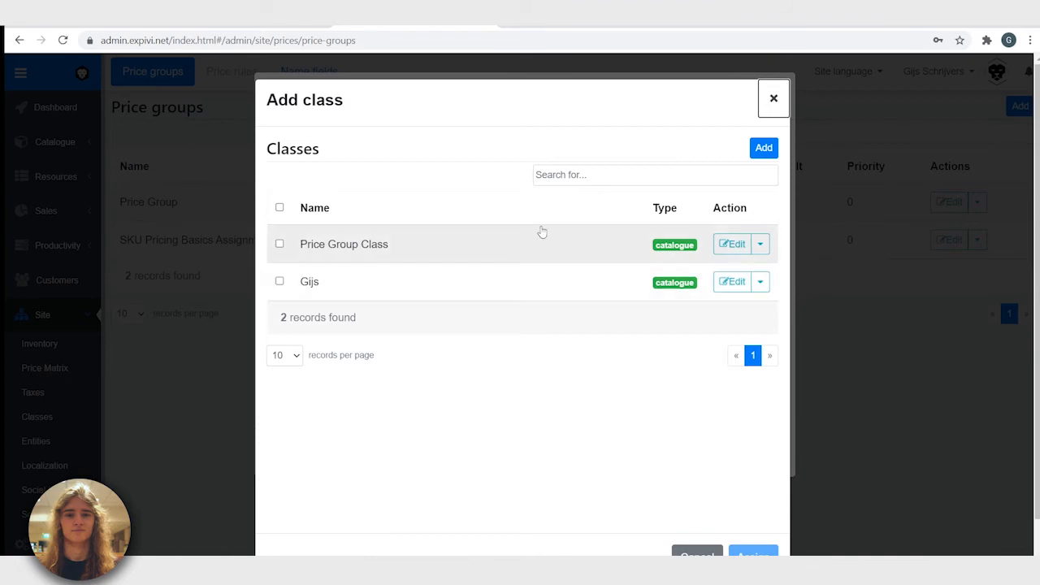
{"action": "left_click", "coordinate": [764, 149]}
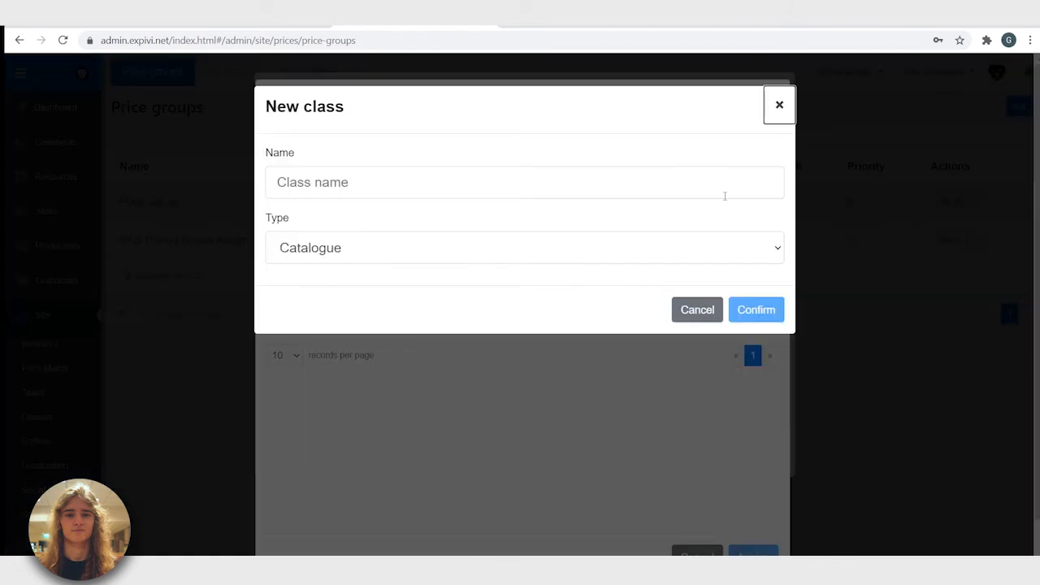
{"action": "left_click", "coordinate": [442, 182]}
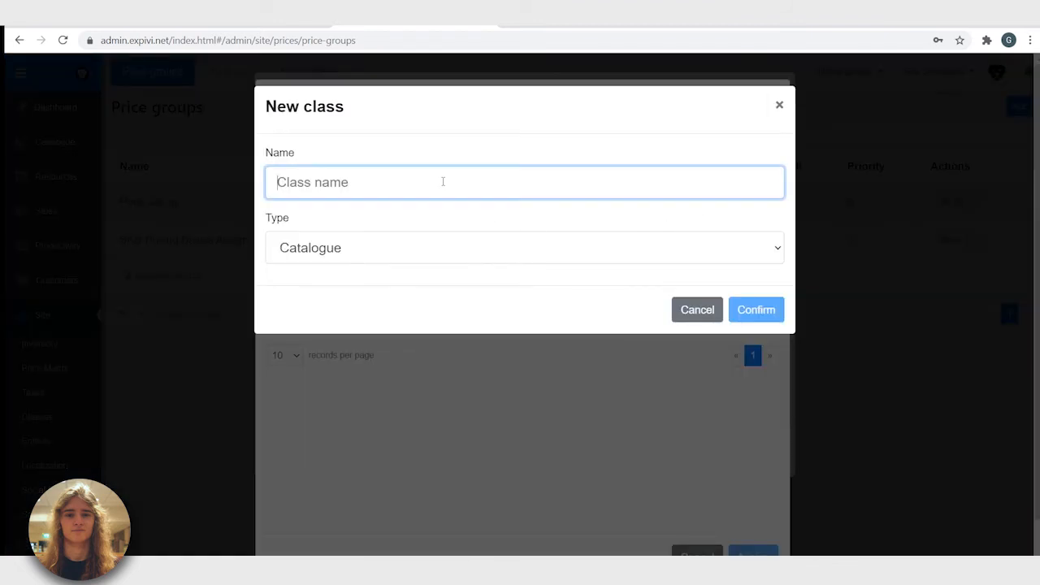
{"action": "type", "text": "Class"}
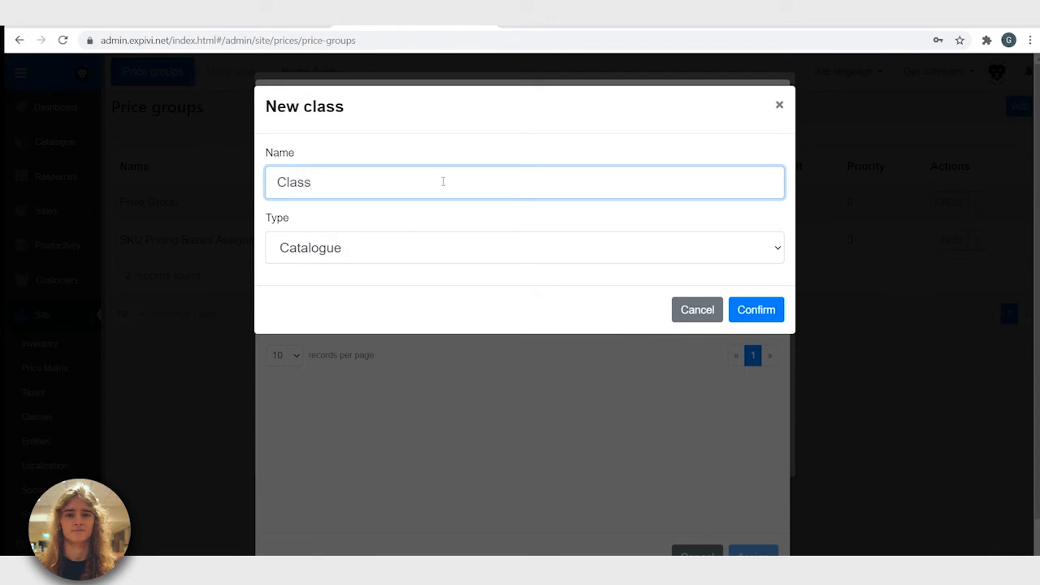
{"action": "type", "text": " Price Group"}
{"action": "left_click", "coordinate": [766, 309]}
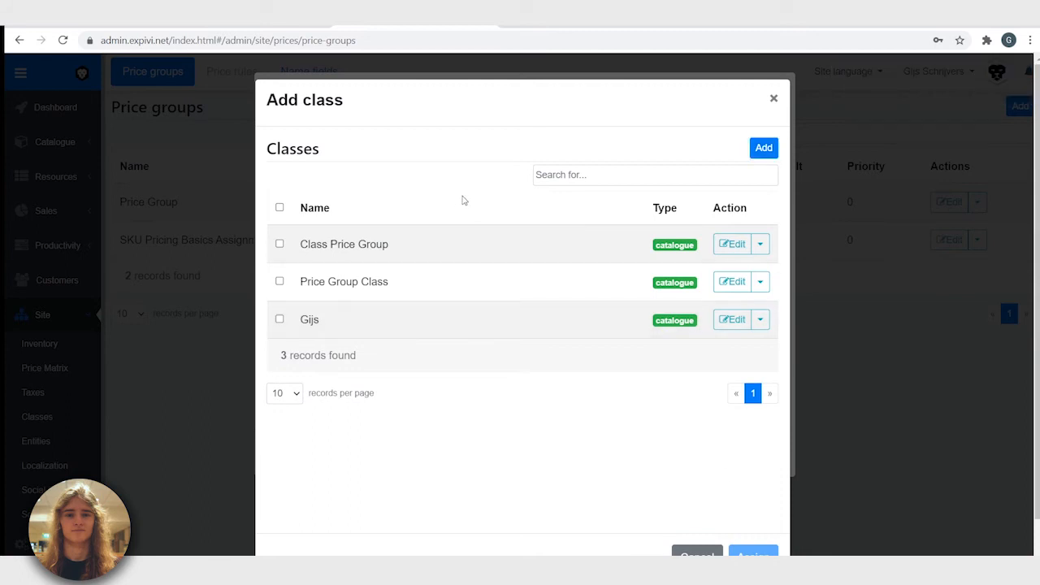
Step: Assign Class Price Group as the new price group's catalogue class and save the price group
{"action": "left_click", "coordinate": [279, 244]}
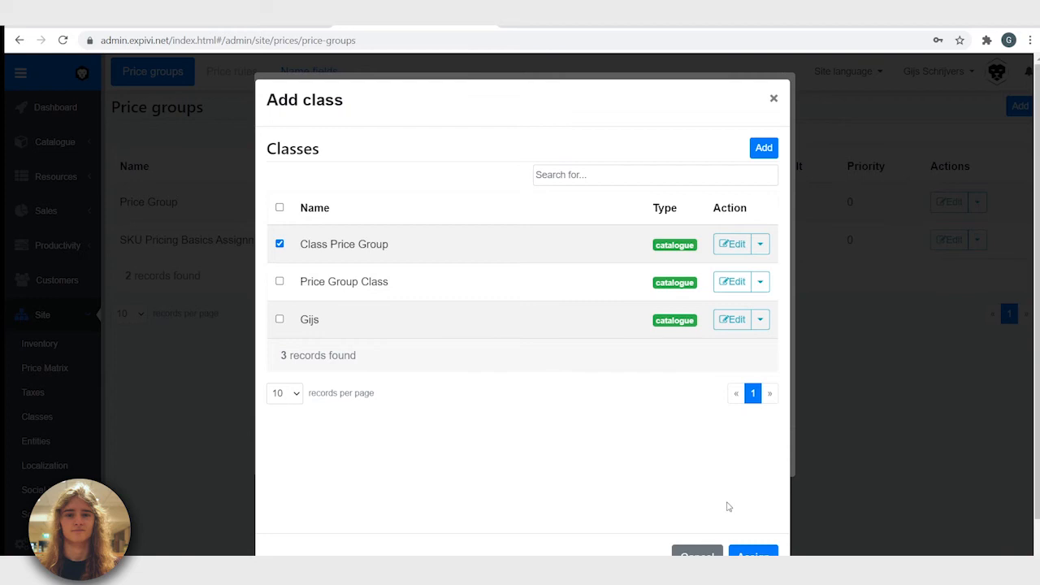
{"action": "left_click", "coordinate": [768, 552]}
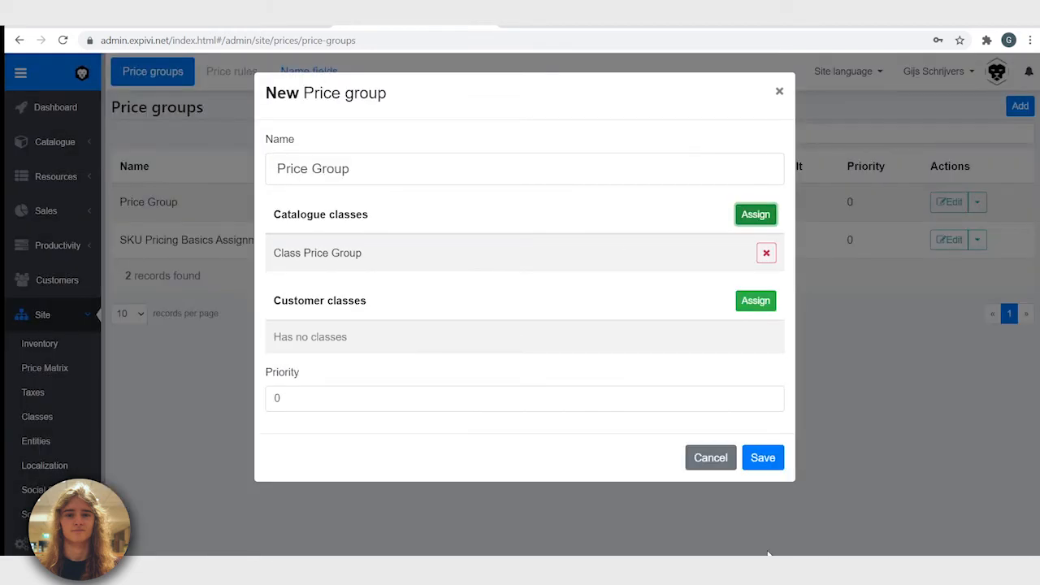
{"action": "left_click", "coordinate": [763, 458]}
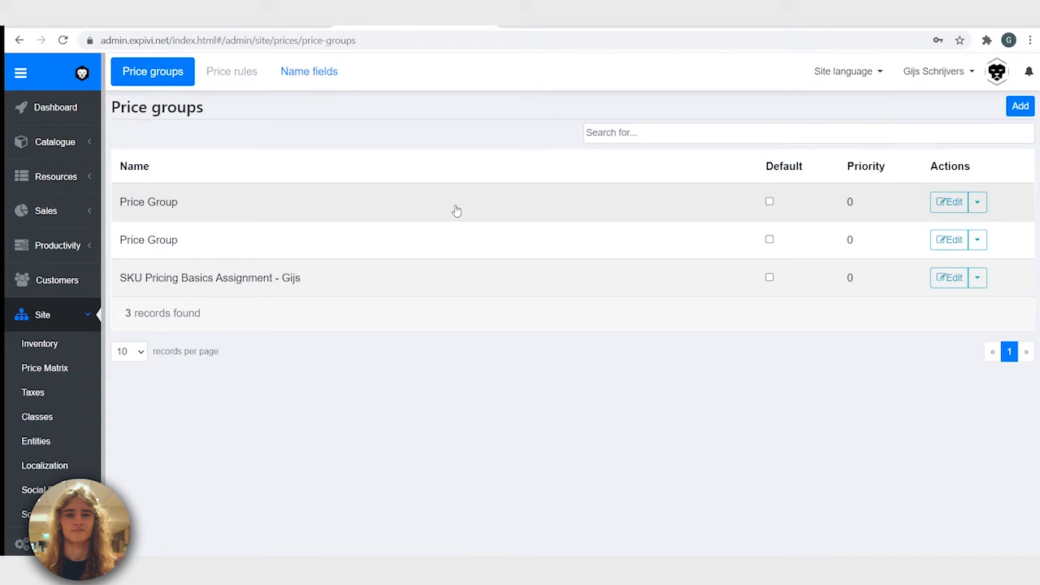
Step: In the SKU Pricing Basics Assignment product, replace the existing product class with Class Price Group and save the changes
{"action": "left_click", "coordinate": [70, 151]}
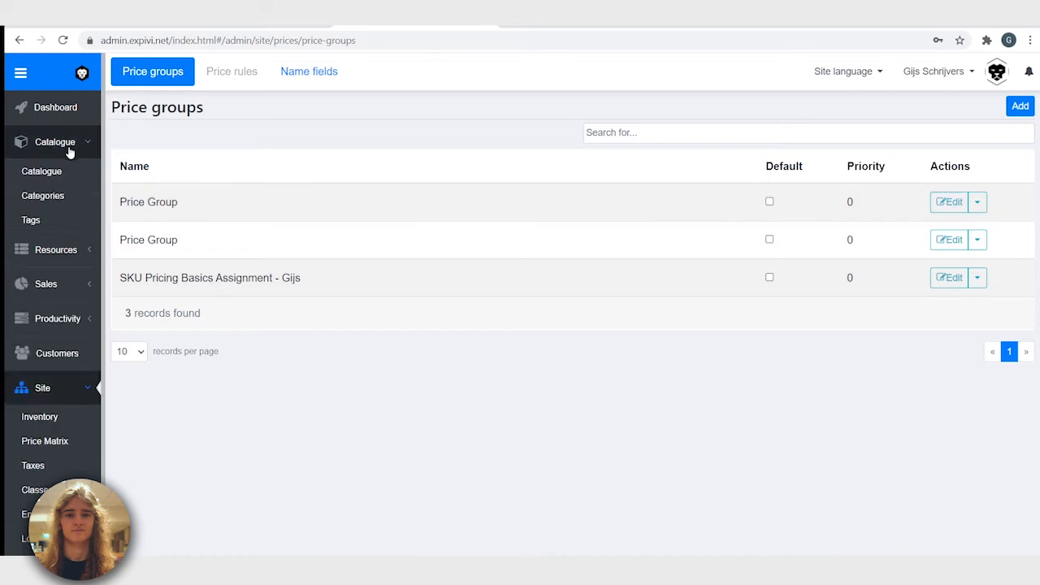
{"action": "left_click", "coordinate": [65, 175]}
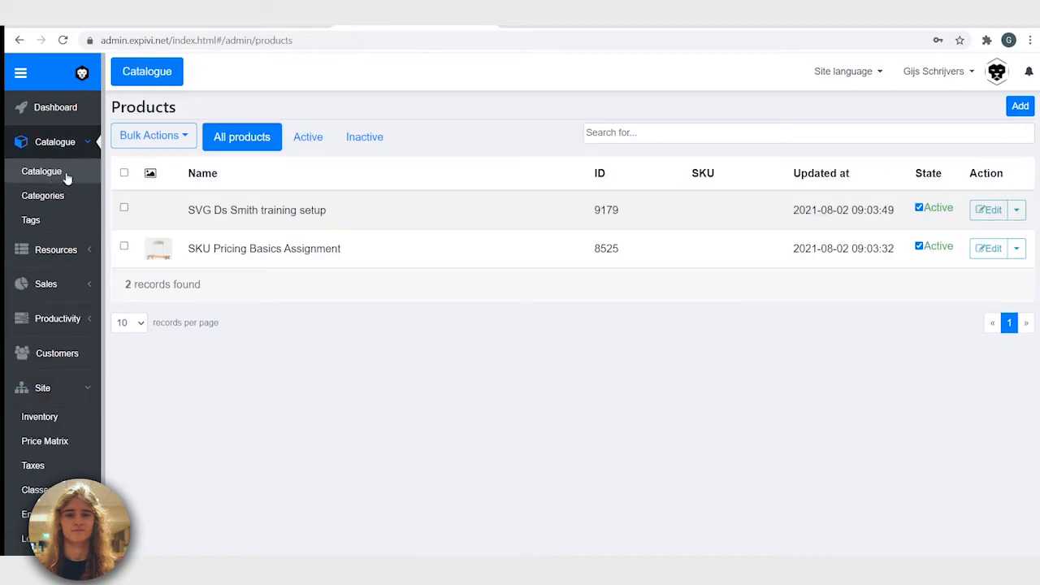
{"action": "left_click", "coordinate": [367, 259]}
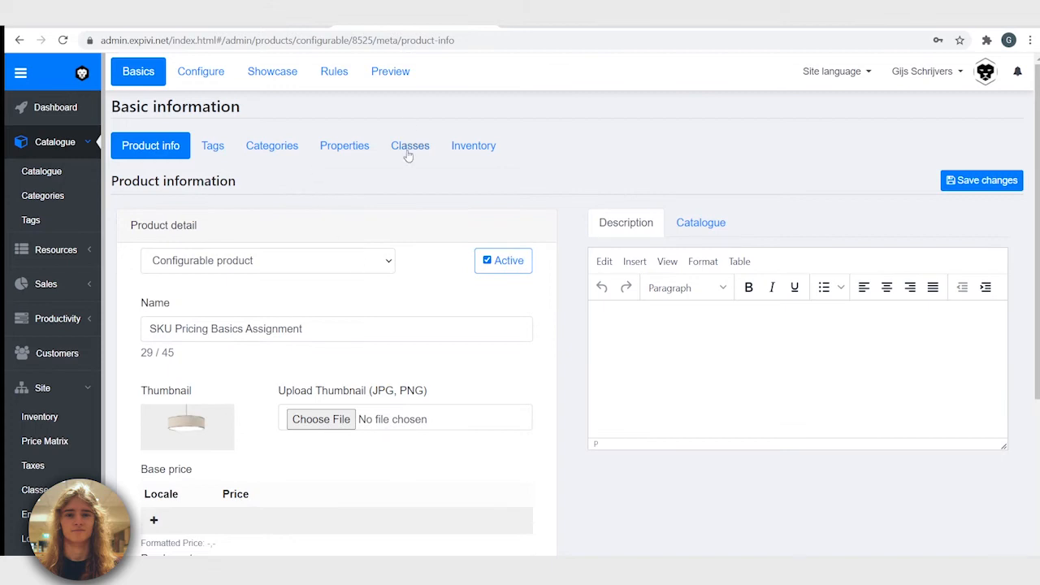
{"action": "left_click", "coordinate": [408, 153]}
{"action": "left_click", "coordinate": [383, 232]}
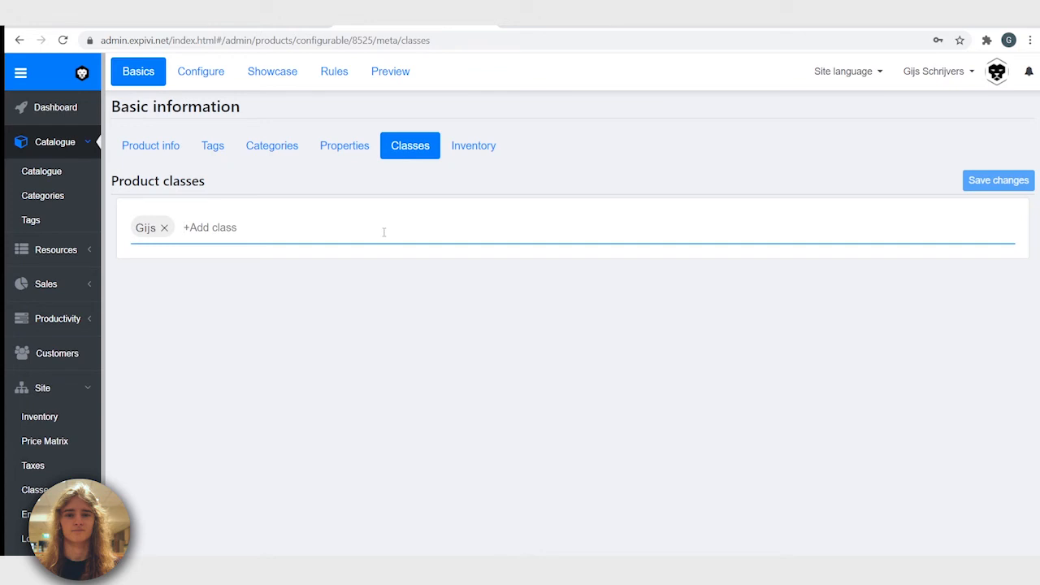
{"action": "type", "text": "price"}
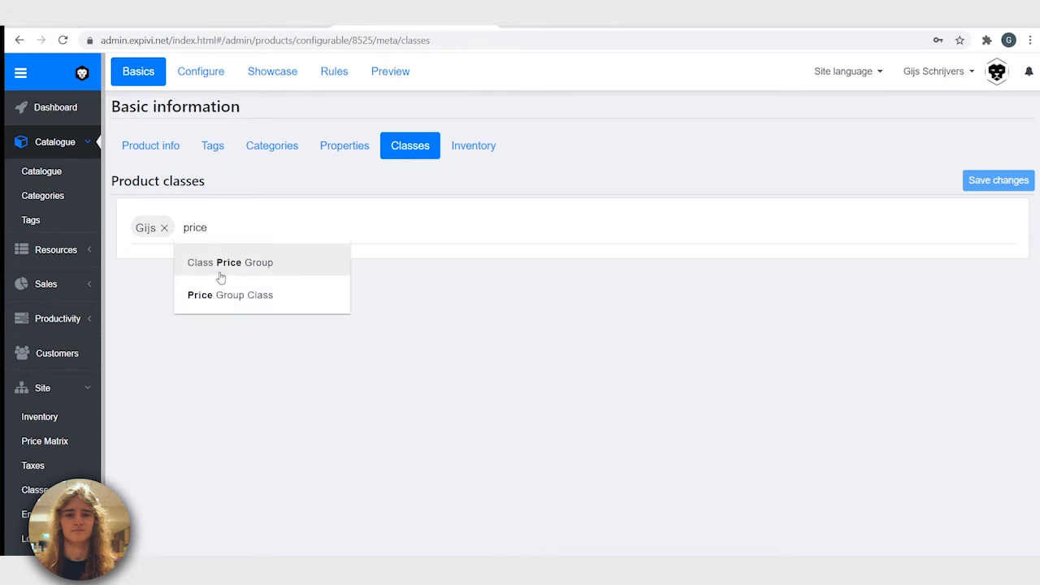
{"action": "left_click", "coordinate": [220, 268]}
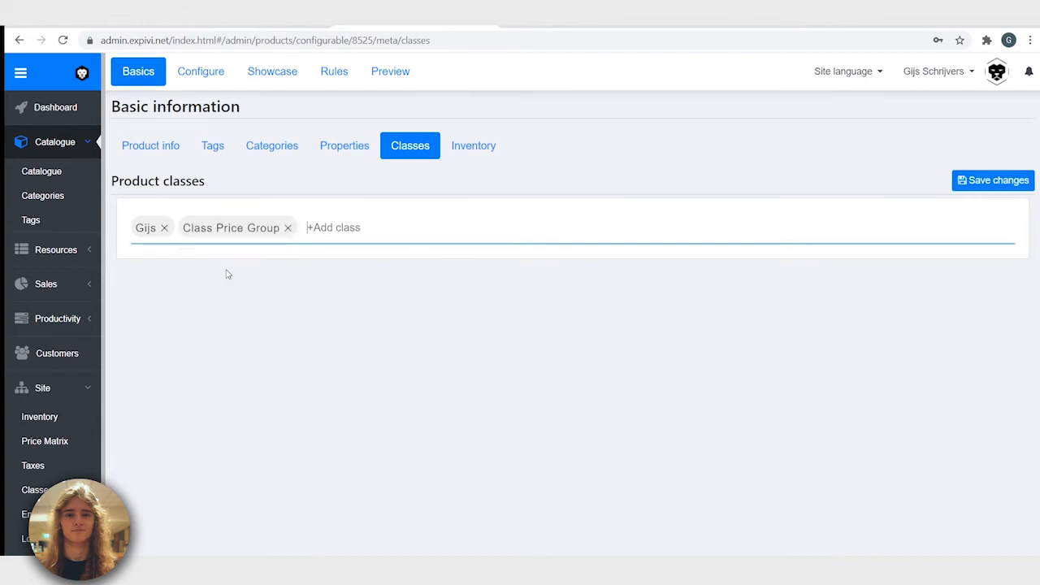
{"action": "left_click", "coordinate": [164, 227]}
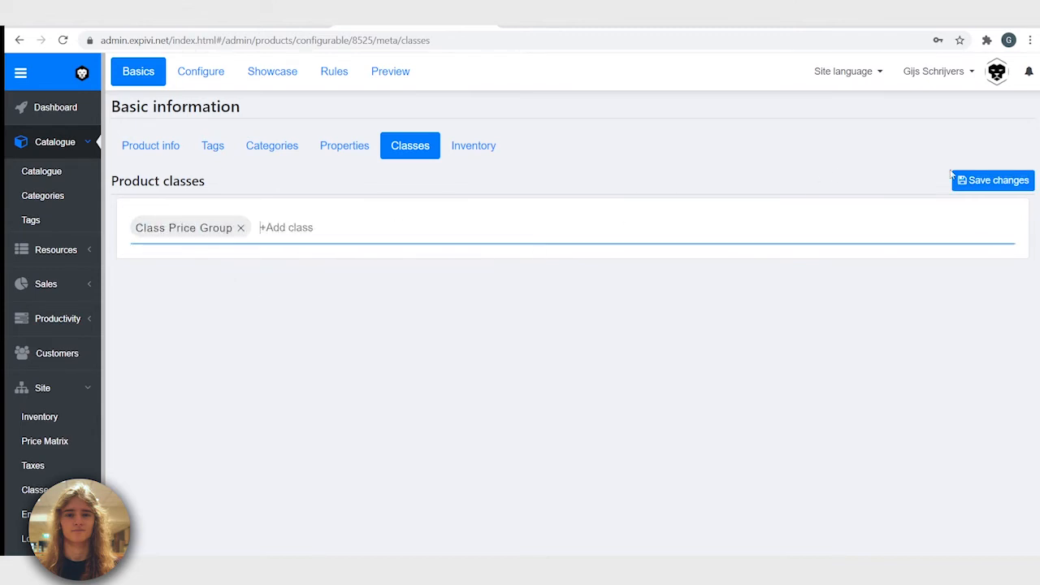
{"action": "left_click", "coordinate": [1012, 189]}
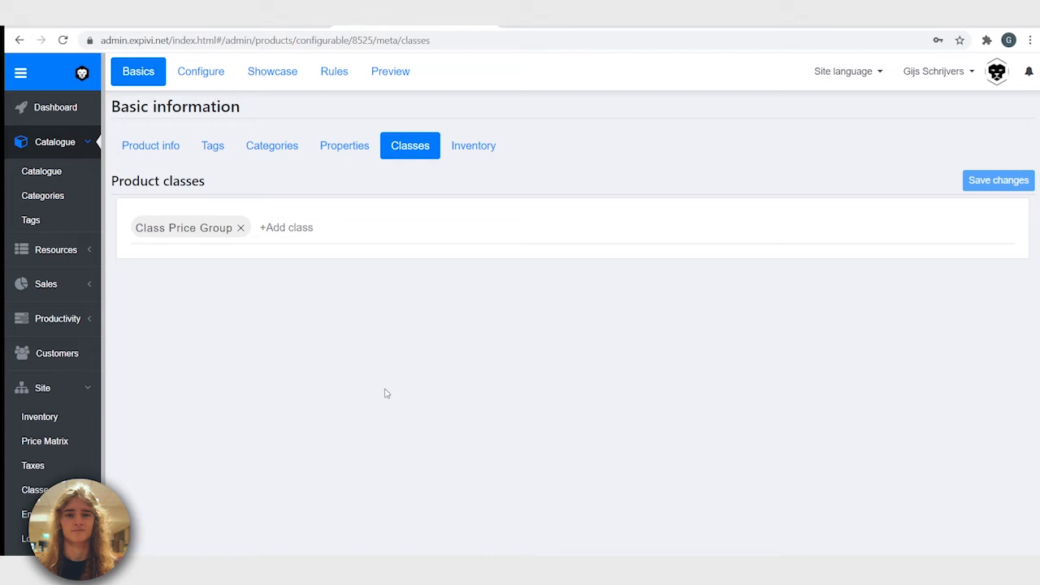
Step: Upload "Knowledge Transfer SKU Pricing Basics - Price Sheet.csv" for import into the price rules of the first Price Group
{"action": "left_click", "coordinate": [73, 441]}
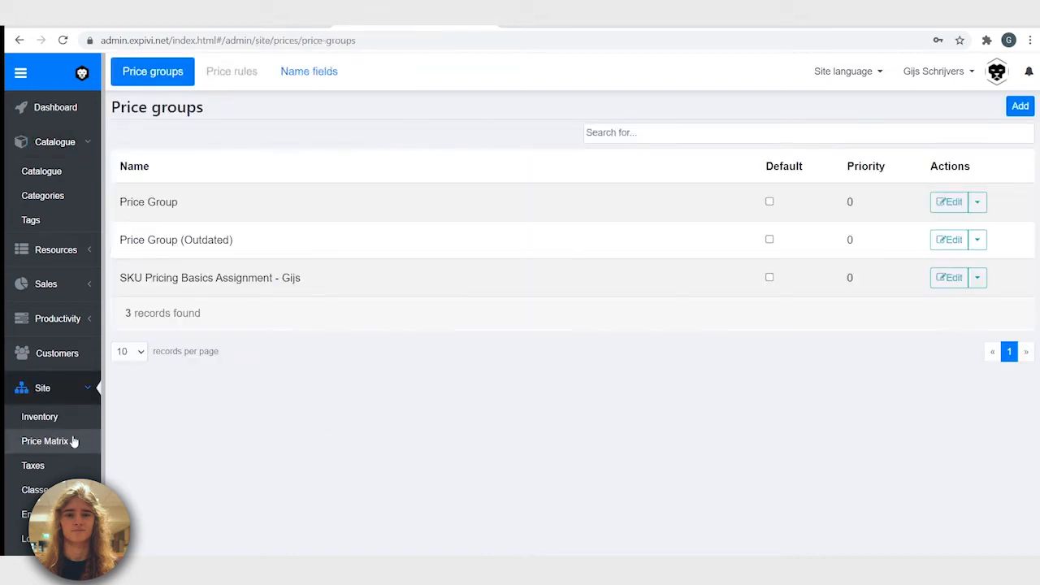
{"action": "left_click", "coordinate": [336, 203]}
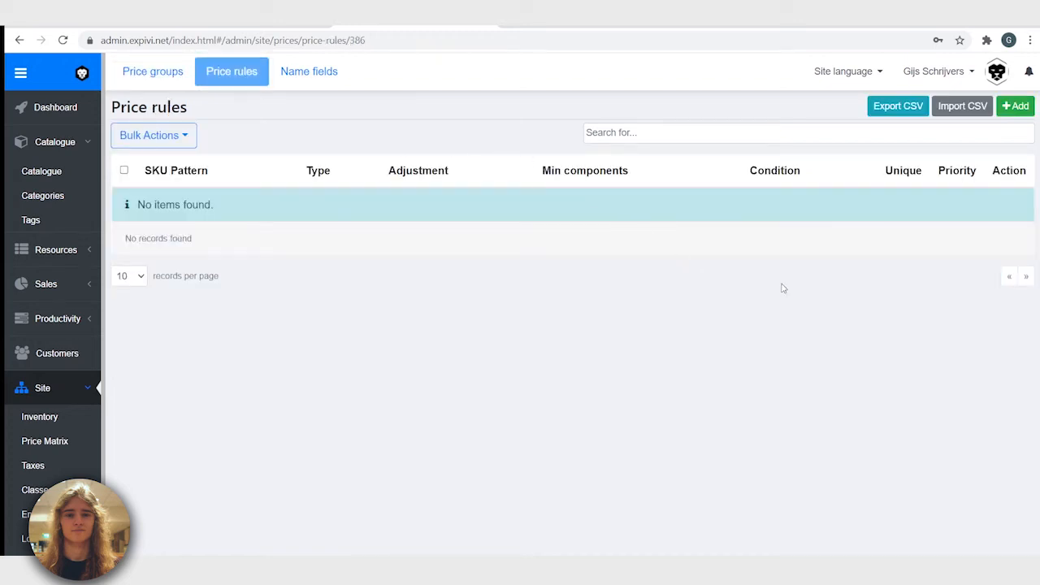
{"action": "left_click", "coordinate": [950, 108]}
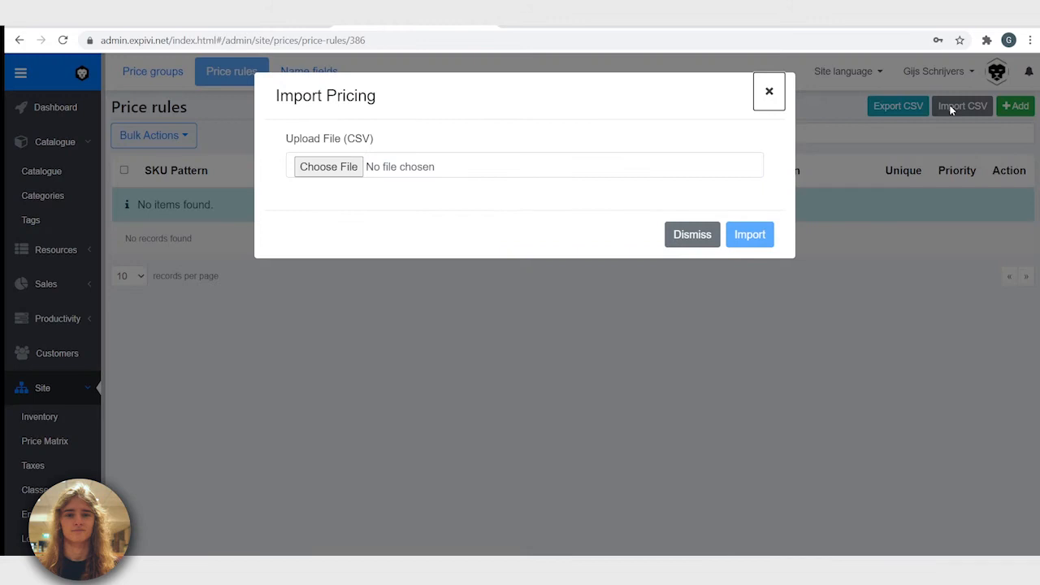
{"action": "left_click", "coordinate": [345, 166]}
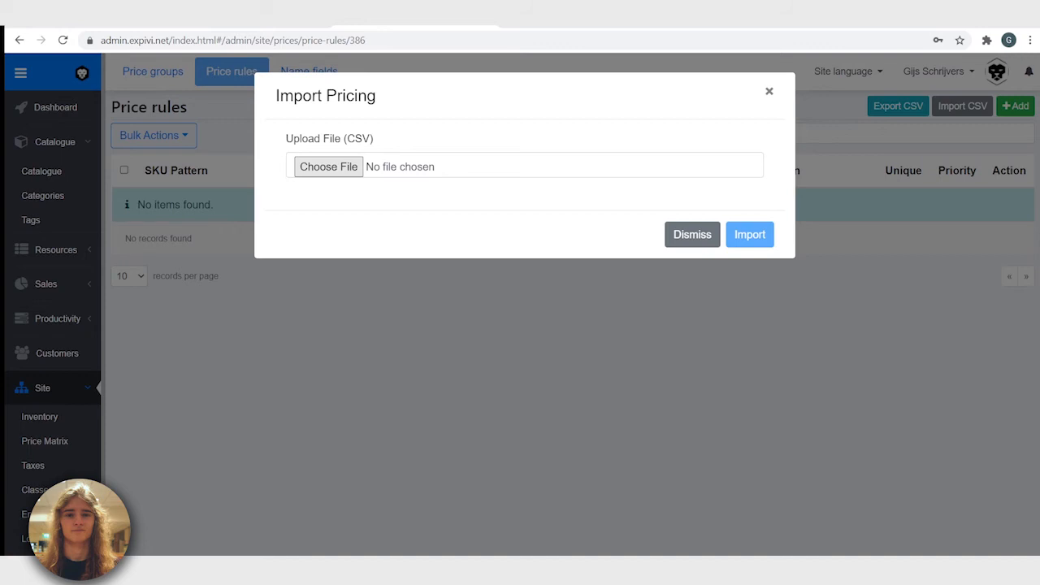
{"action": "double_click", "coordinate": [260, 107]}
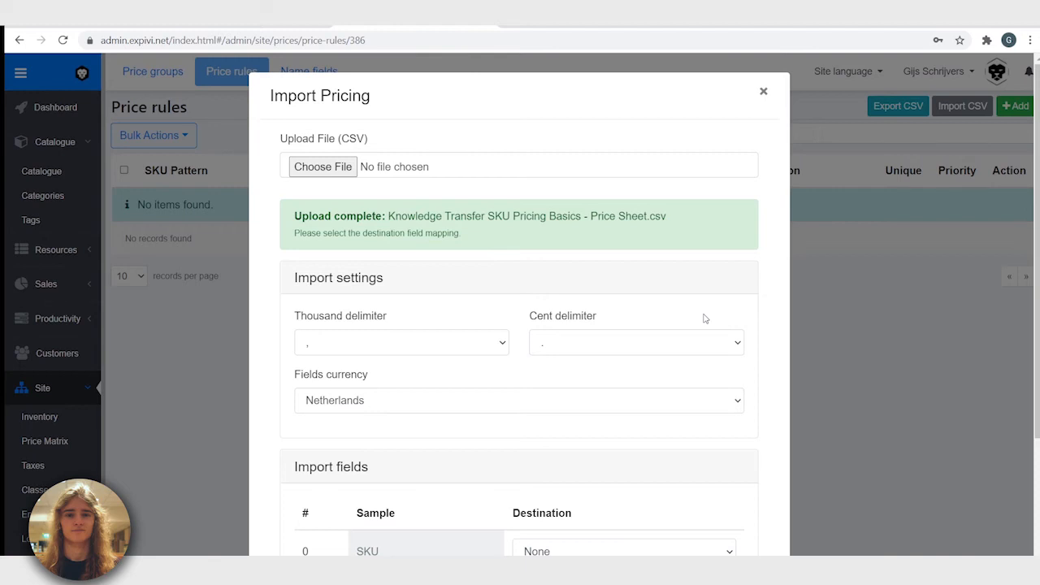
Step: Review the pricing import's fields currency choices and the destination mapping for the SKU and Baseprice columns
{"action": "left_click_drag", "start_coordinate": [295, 374], "coordinate": [375, 374]}
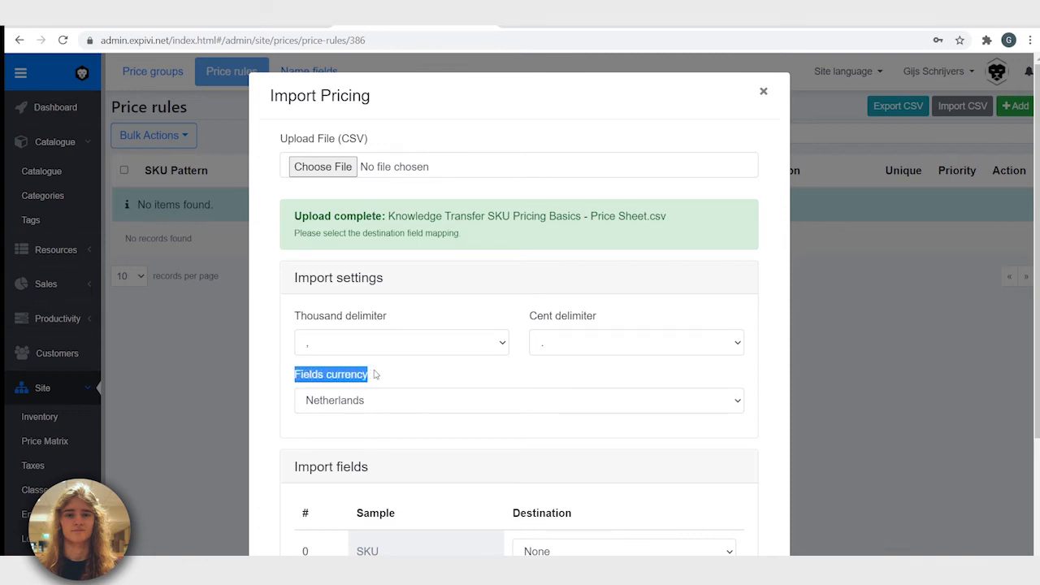
{"action": "left_click", "coordinate": [444, 397]}
{"action": "left_click", "coordinate": [706, 201]}
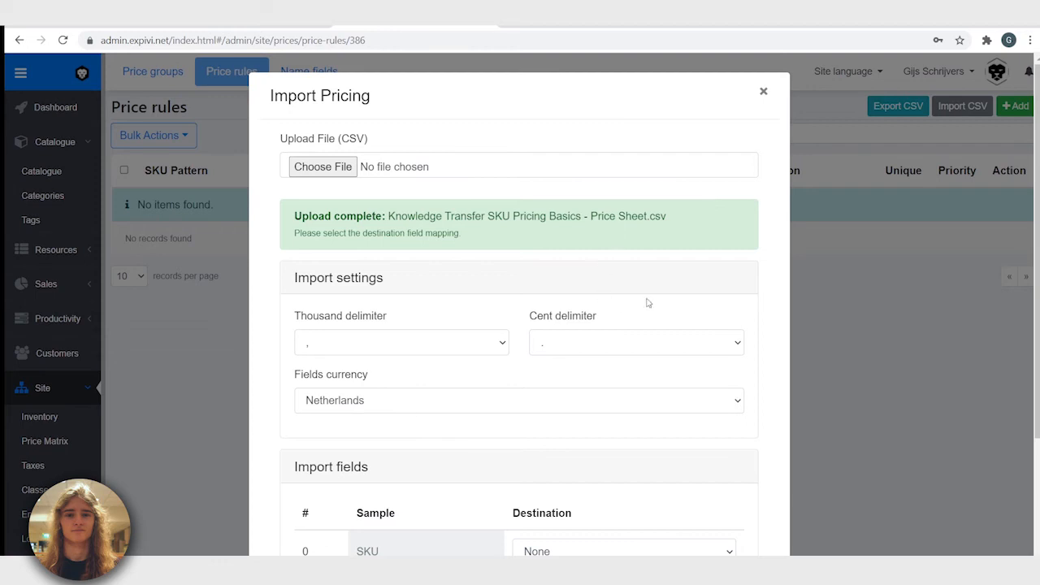
{"action": "scroll", "coordinate": [654, 300], "scroll_direction": "down", "scroll_amount": 2}
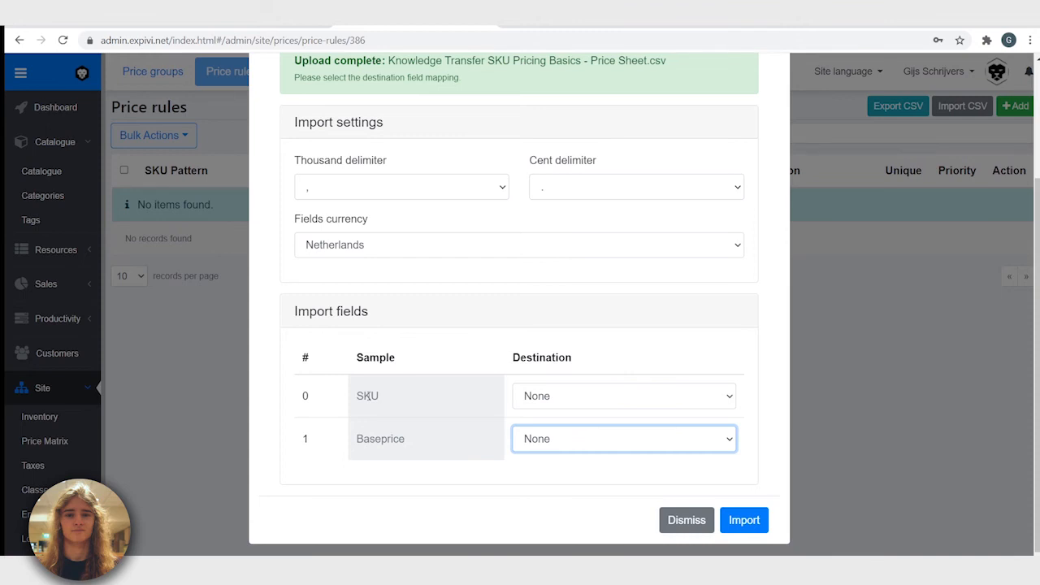
Step: Map the SKU column to sku, choose the destination for the Baseprice column, run the import and reload the price rules
{"action": "left_click", "coordinate": [575, 408]}
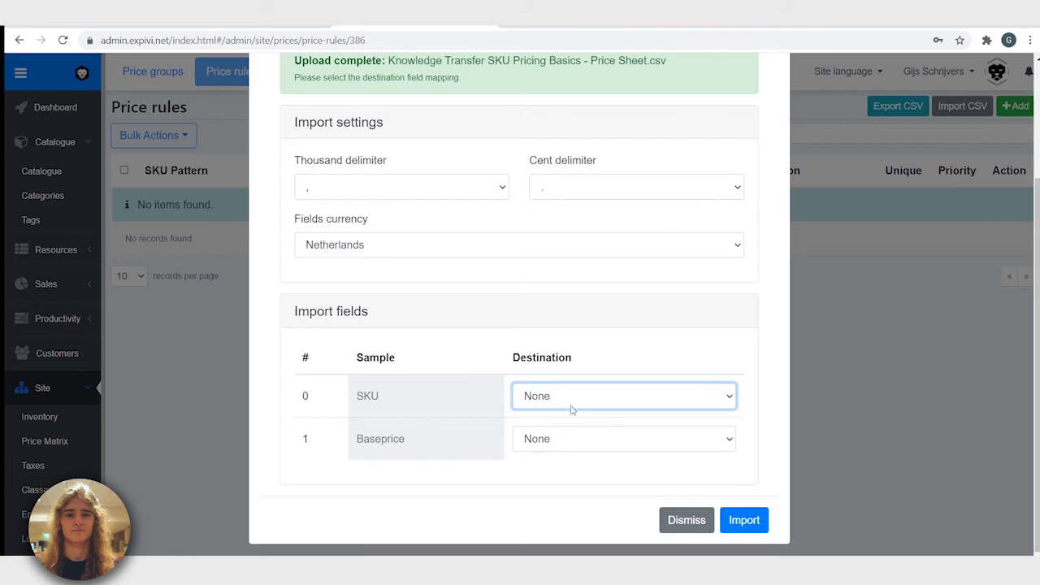
{"action": "left_click", "coordinate": [574, 435]}
{"action": "left_click", "coordinate": [559, 443]}
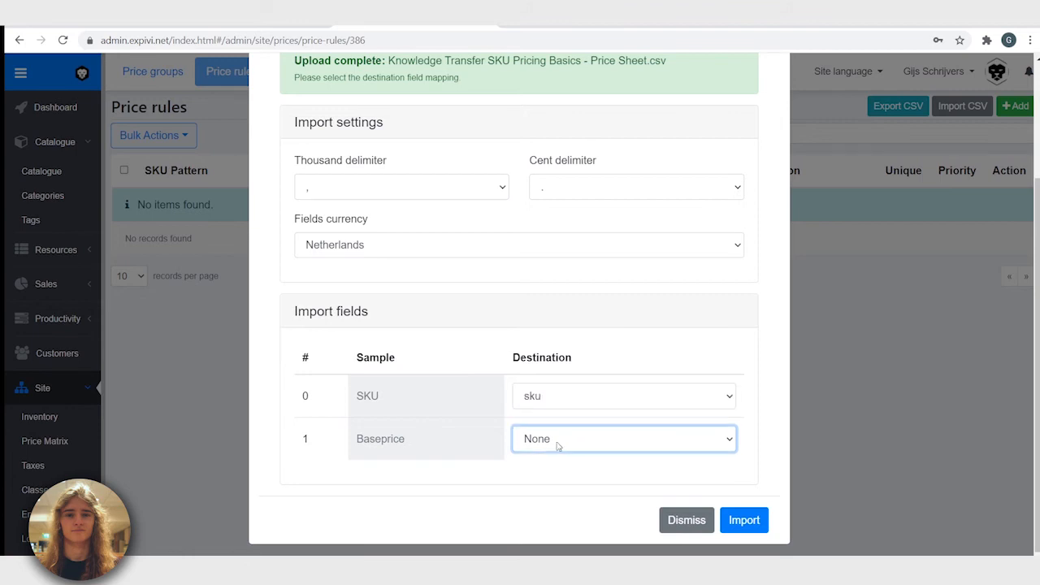
{"action": "left_click", "coordinate": [591, 490]}
{"action": "left_click", "coordinate": [732, 520]}
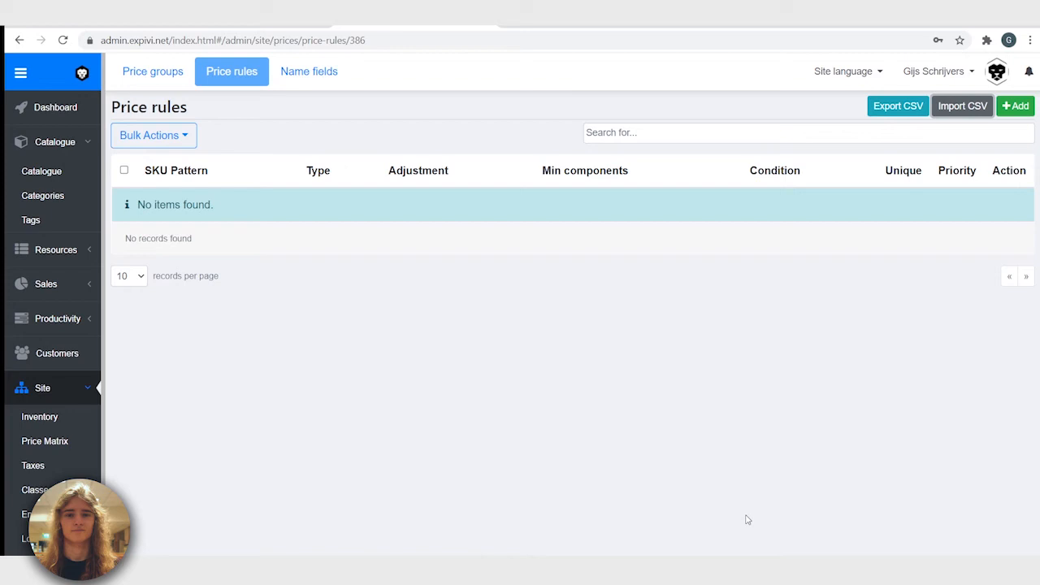
{"action": "left_click", "coordinate": [649, 343]}
{"action": "key", "text": "F5"}
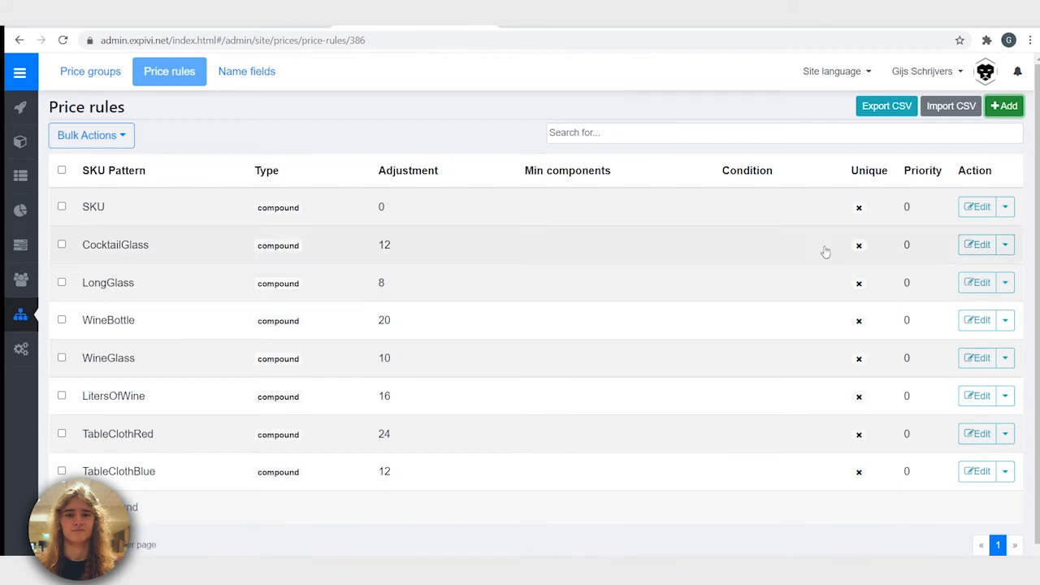
Step: Examine the fields of a new price rule, from SKU pattern to pricing fields, and close the form without adding a rule
{"action": "left_click", "coordinate": [1004, 107]}
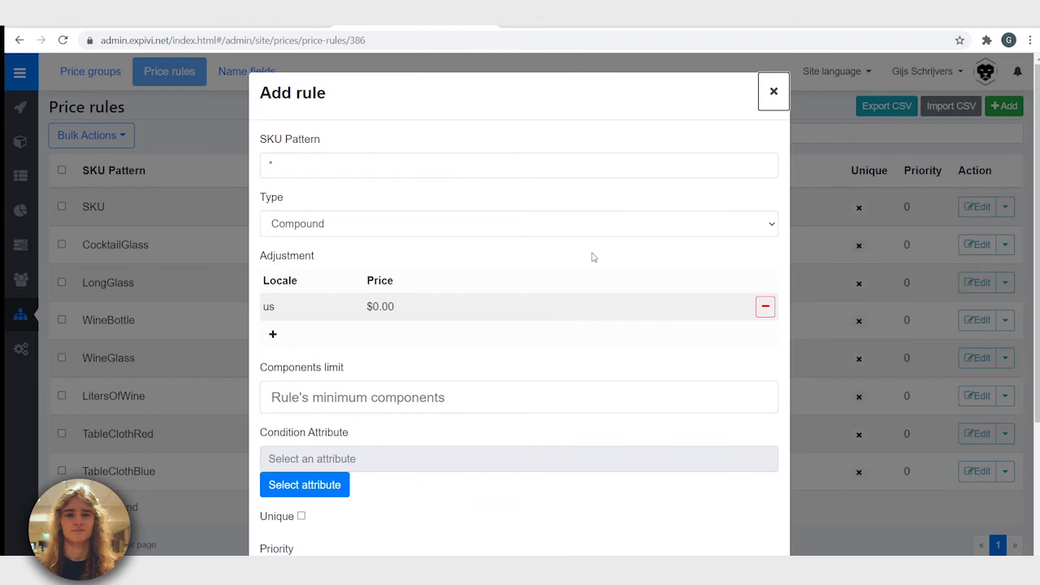
{"action": "scroll", "coordinate": [592, 257], "scroll_direction": "down", "scroll_amount": 3}
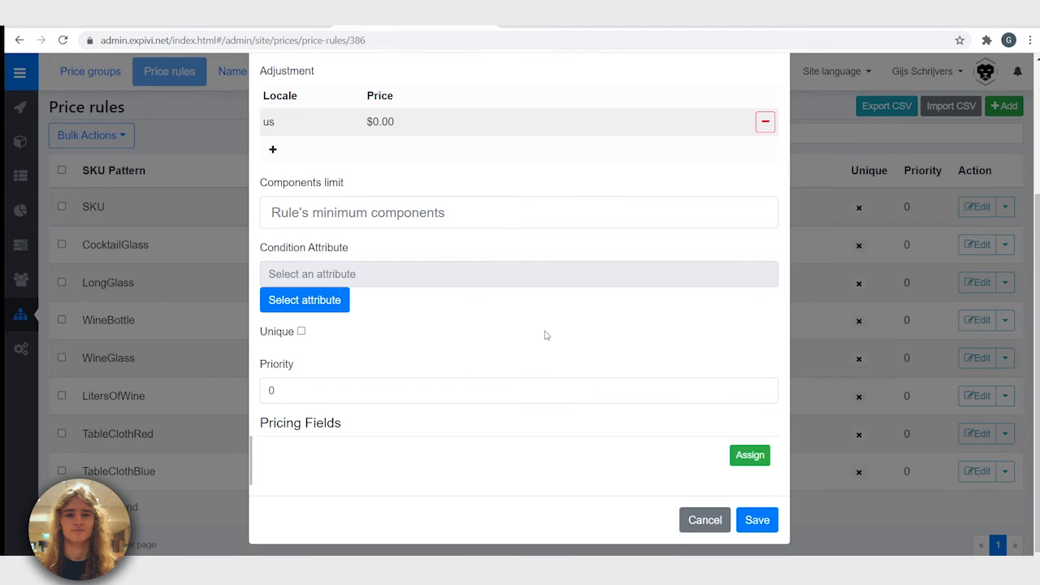
{"action": "scroll", "coordinate": [775, 83], "scroll_direction": "up", "scroll_amount": 3}
{"action": "left_click", "coordinate": [774, 82]}
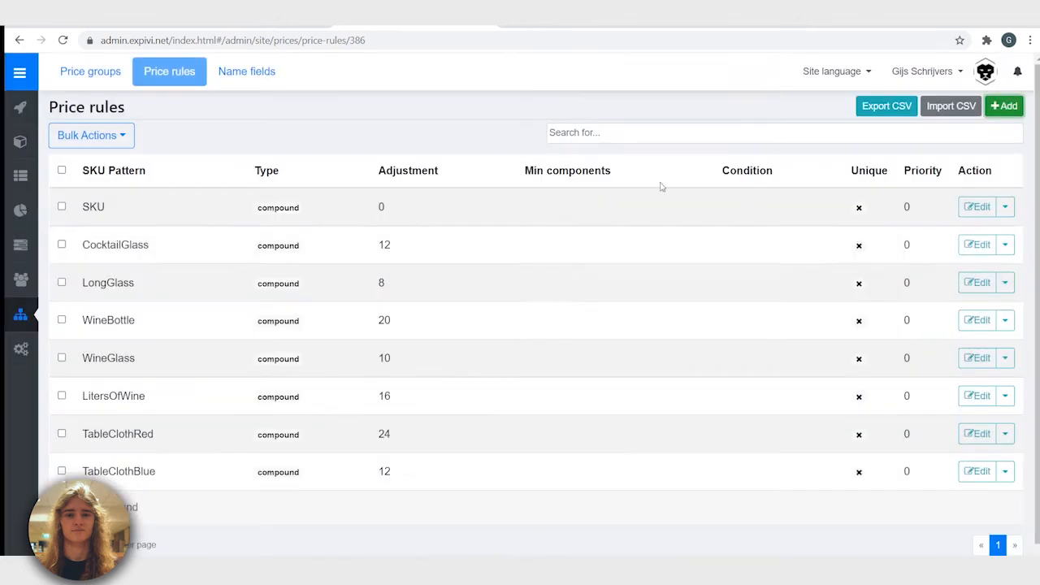
Step: Re-save the SKU Pricing Basics Assignment product by appending a "t" to its name, saving, restoring the name and saving again
{"action": "left_click", "coordinate": [17, 140]}
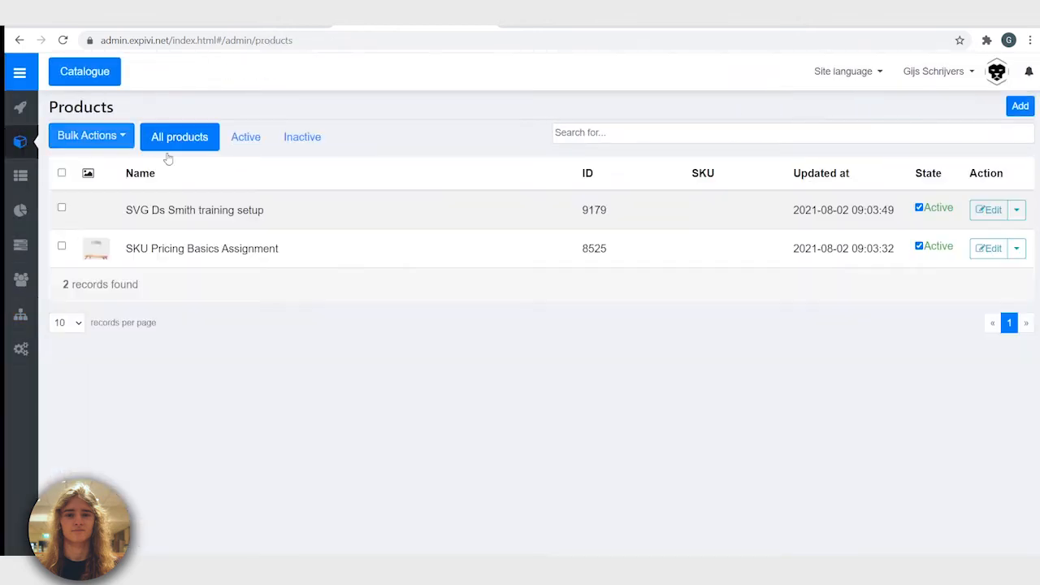
{"action": "left_click", "coordinate": [256, 265]}
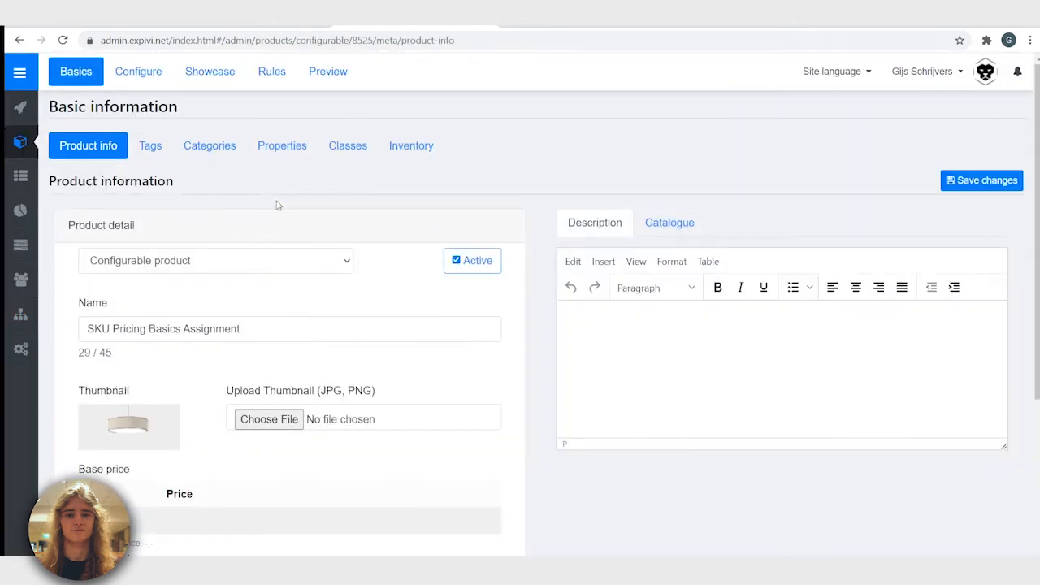
{"action": "left_click", "coordinate": [274, 329]}
{"action": "type", "text": "t"}
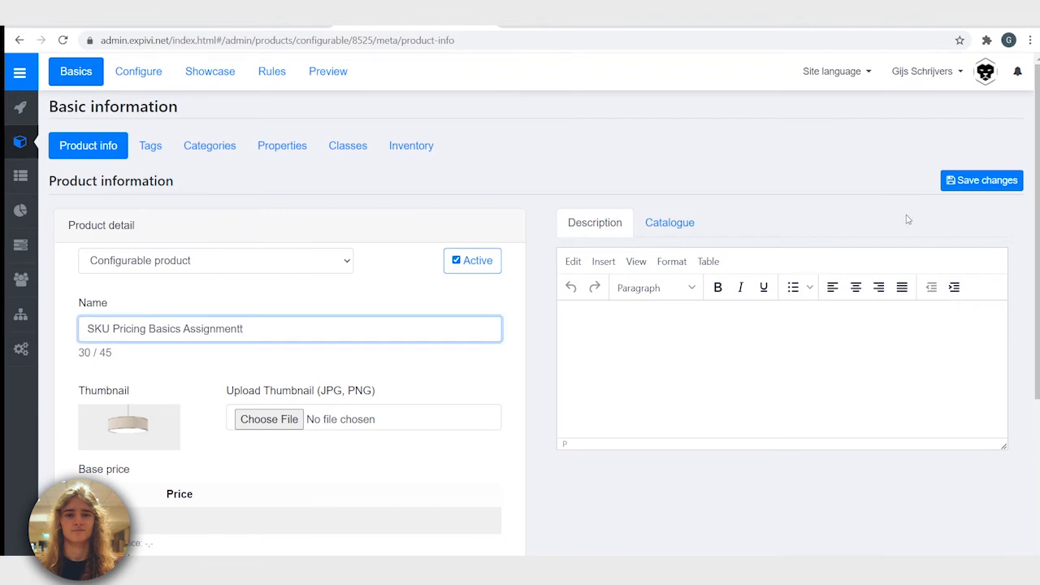
{"action": "left_click", "coordinate": [980, 182]}
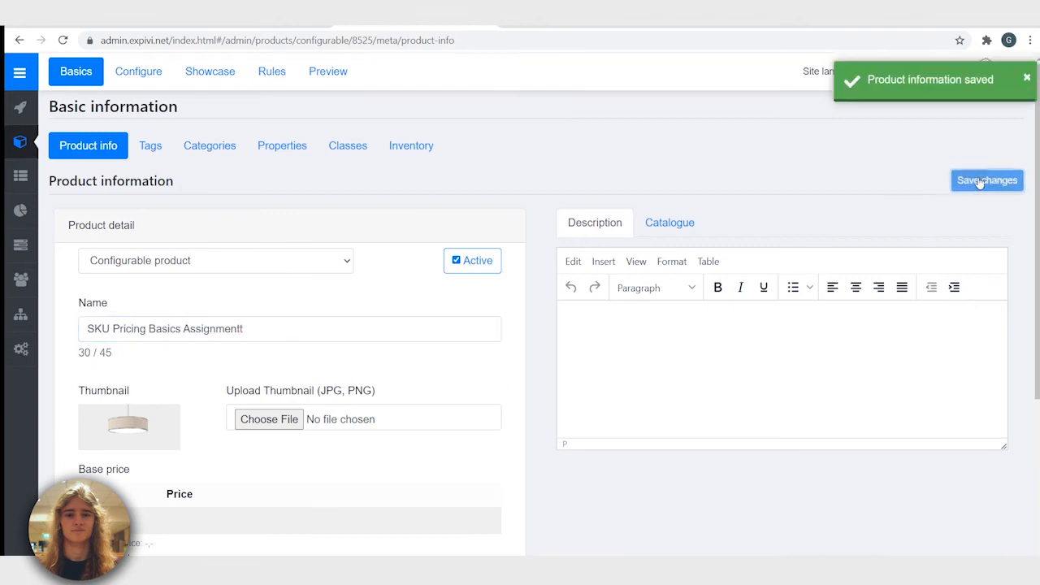
{"action": "left_click", "coordinate": [305, 334]}
{"action": "key", "text": "BackSpace"}
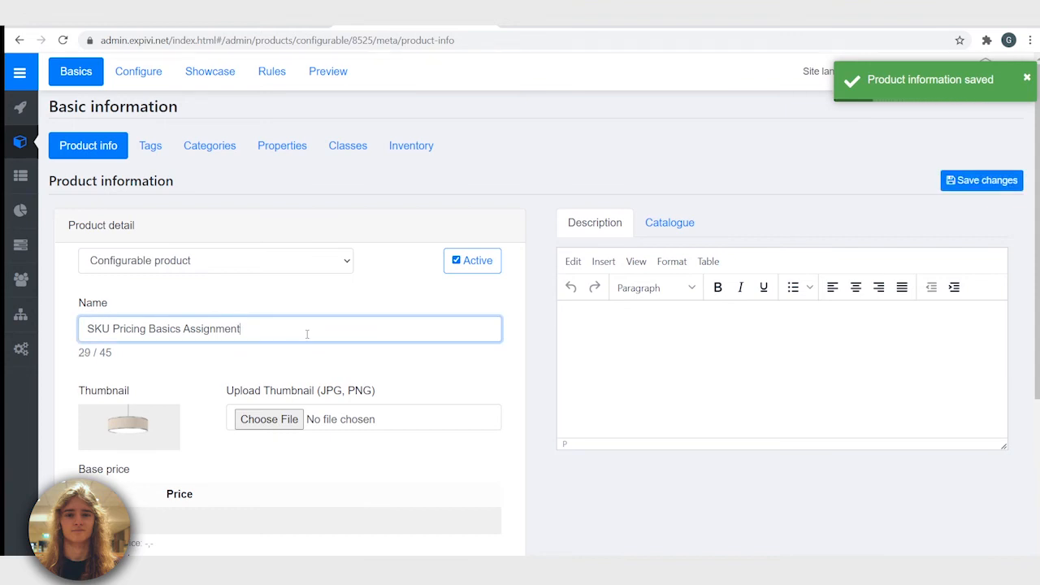
{"action": "left_click", "coordinate": [984, 183]}
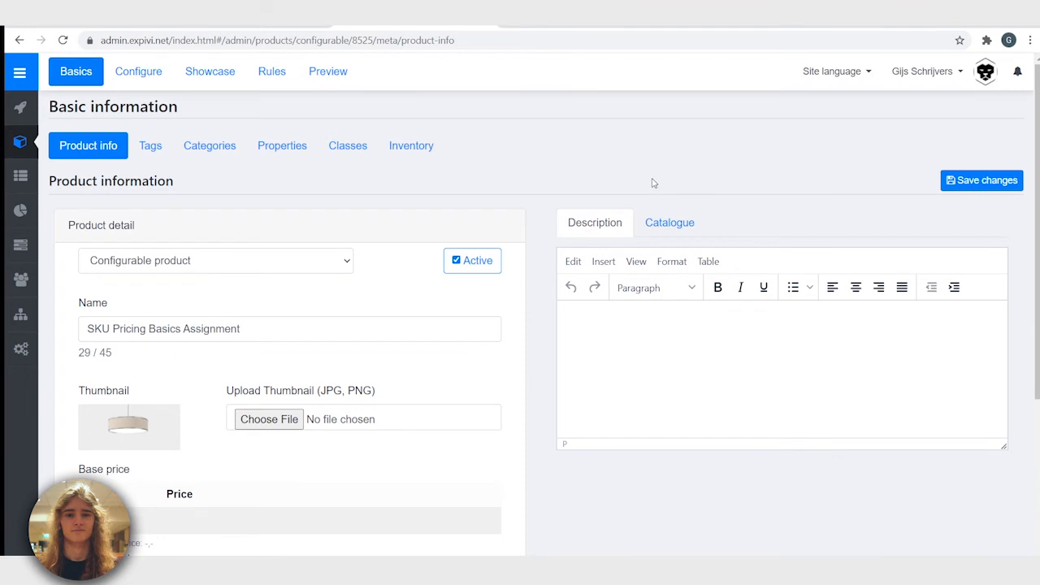
Step: In the product catalogue, deactivate and reactivate the SKU Pricing Basics Assignment product
{"action": "left_click", "coordinate": [20, 143]}
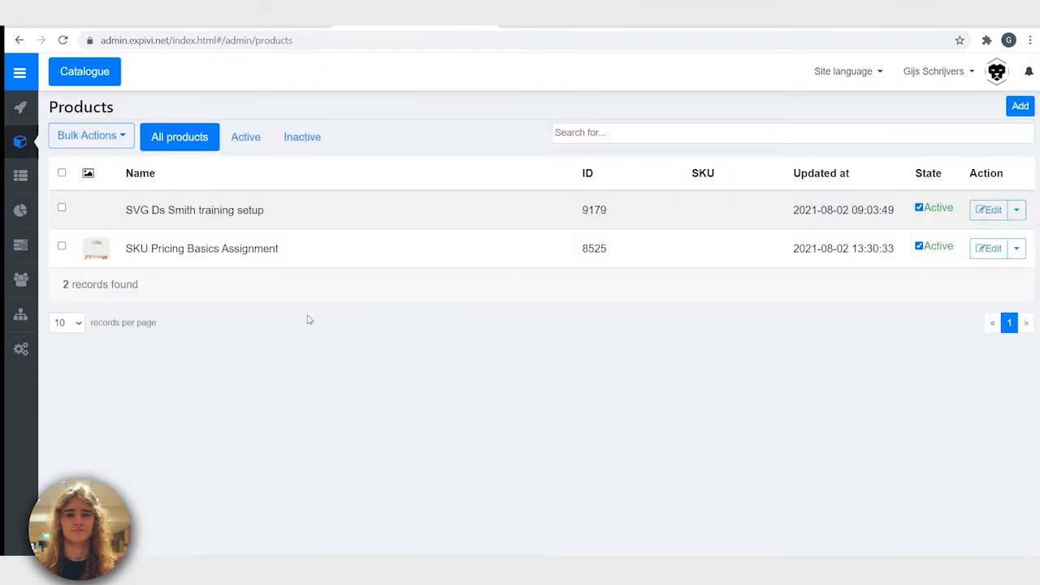
{"action": "left_click", "coordinate": [942, 253]}
{"action": "left_click", "coordinate": [942, 254]}
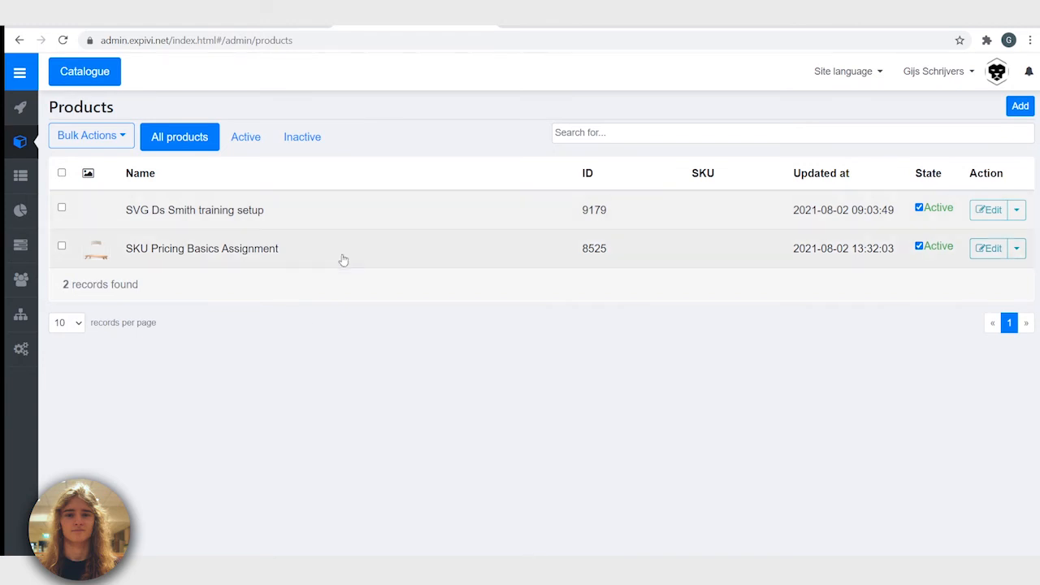
Step: In the SKU Pricing Basics Assignment product, open the Red material of the TableCloth material group for editing and go to its SKU setting
{"action": "left_click", "coordinate": [314, 263]}
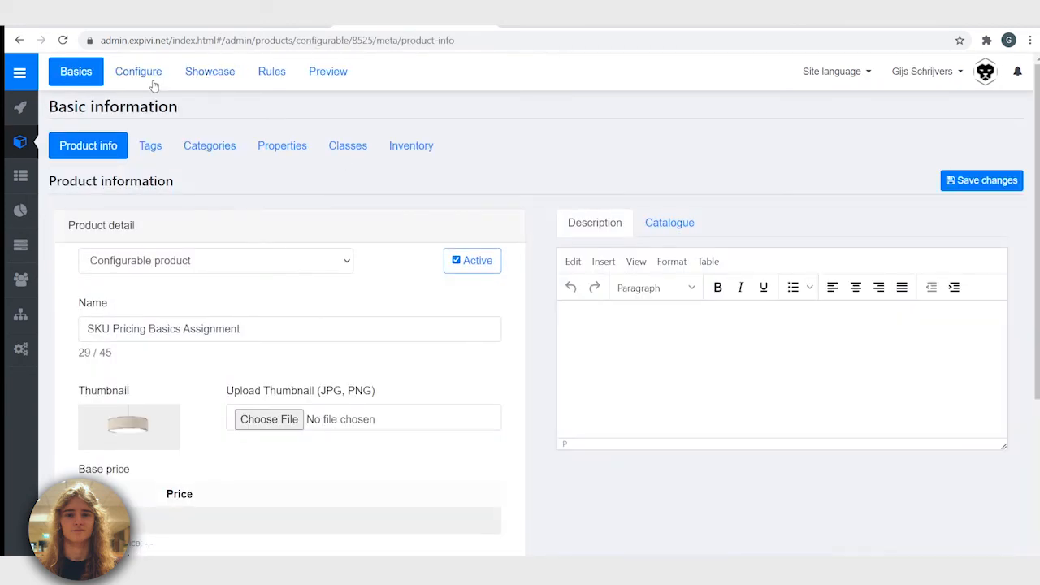
{"action": "left_click", "coordinate": [151, 78]}
{"action": "left_click", "coordinate": [432, 145]}
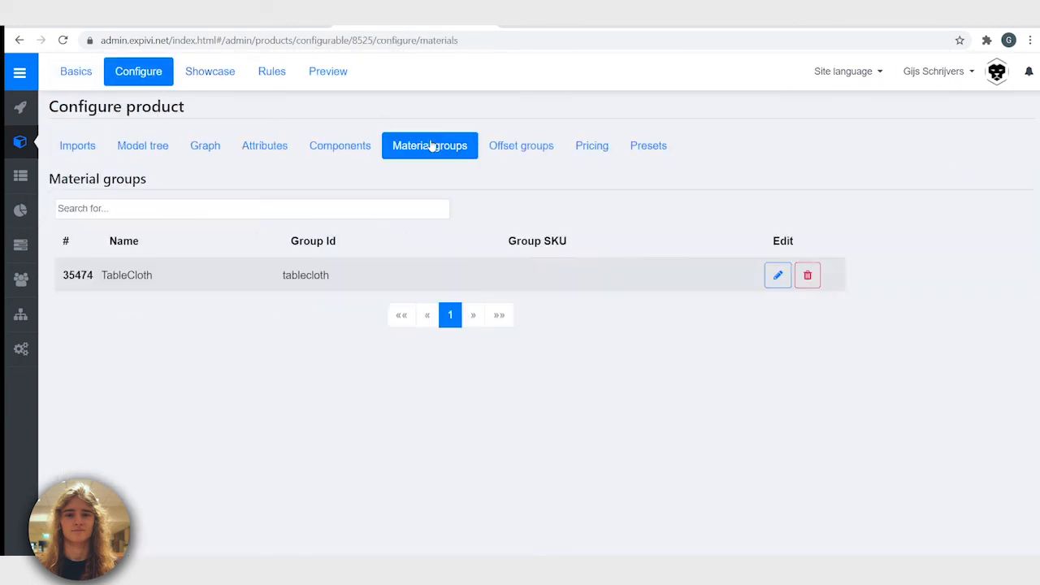
{"action": "left_click", "coordinate": [960, 274]}
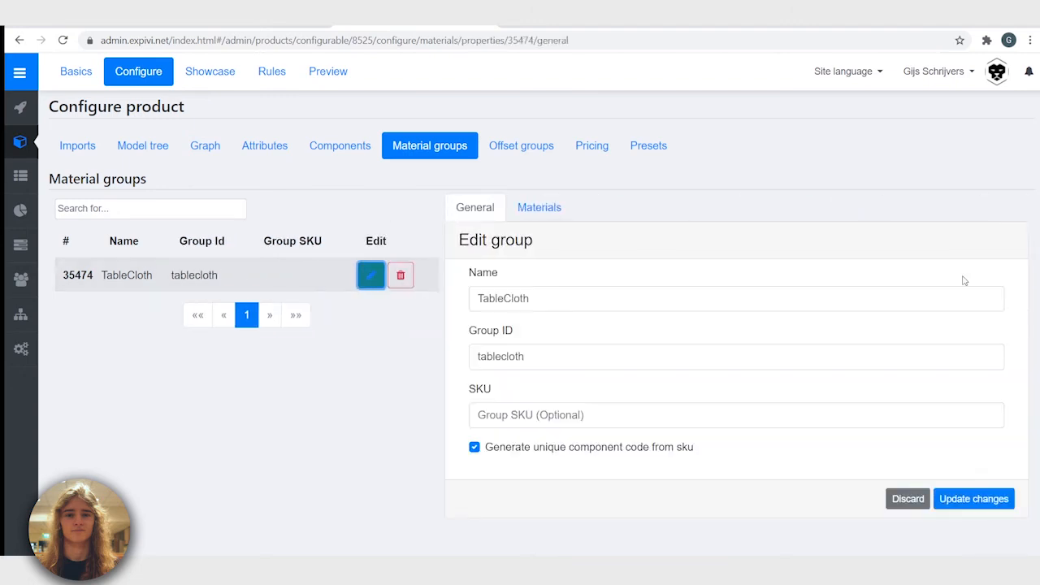
{"action": "left_click", "coordinate": [535, 210]}
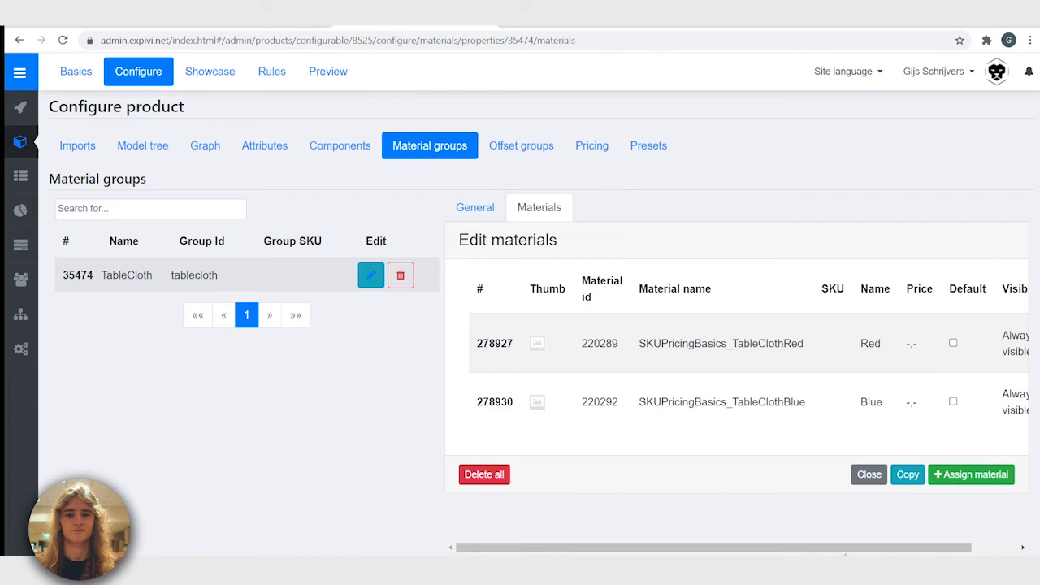
{"action": "left_click_drag", "start_coordinate": [867, 551], "coordinate": [938, 544]}
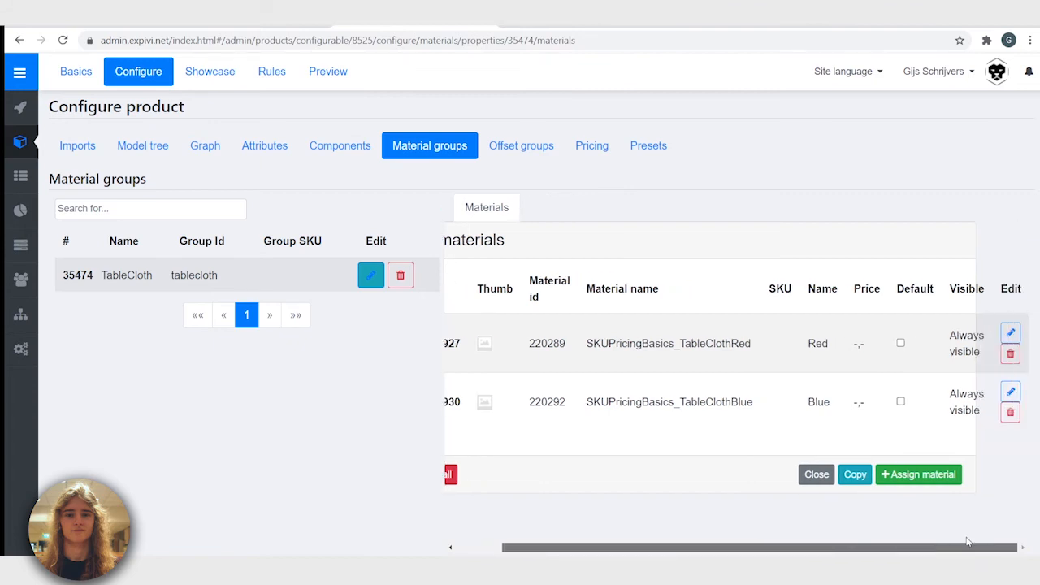
{"action": "left_click", "coordinate": [1015, 335]}
{"action": "scroll", "coordinate": [483, 325], "scroll_direction": "down", "scroll_amount": 2}
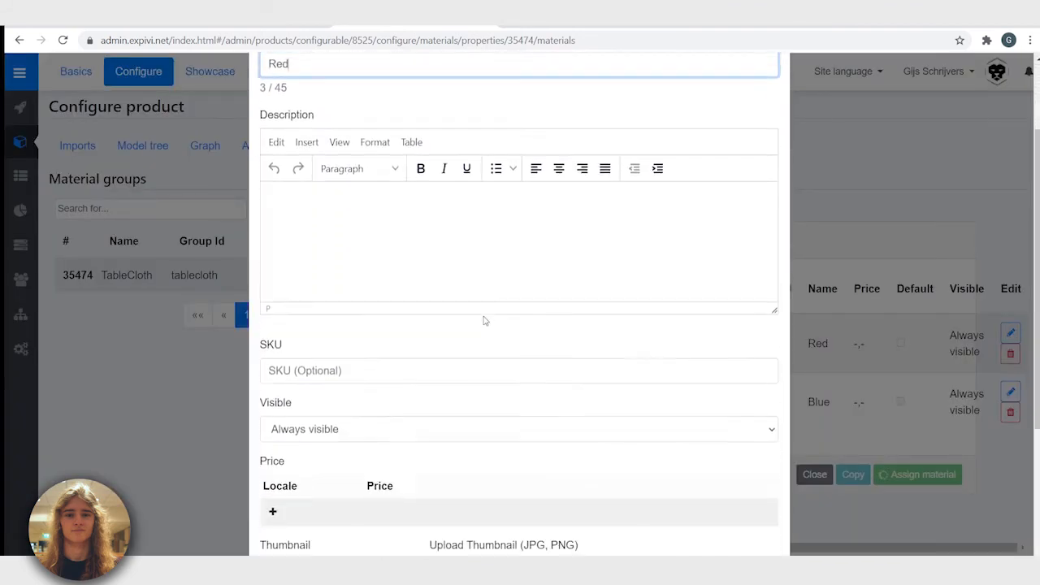
{"action": "left_click_drag", "start_coordinate": [267, 322], "coordinate": [284, 323]}
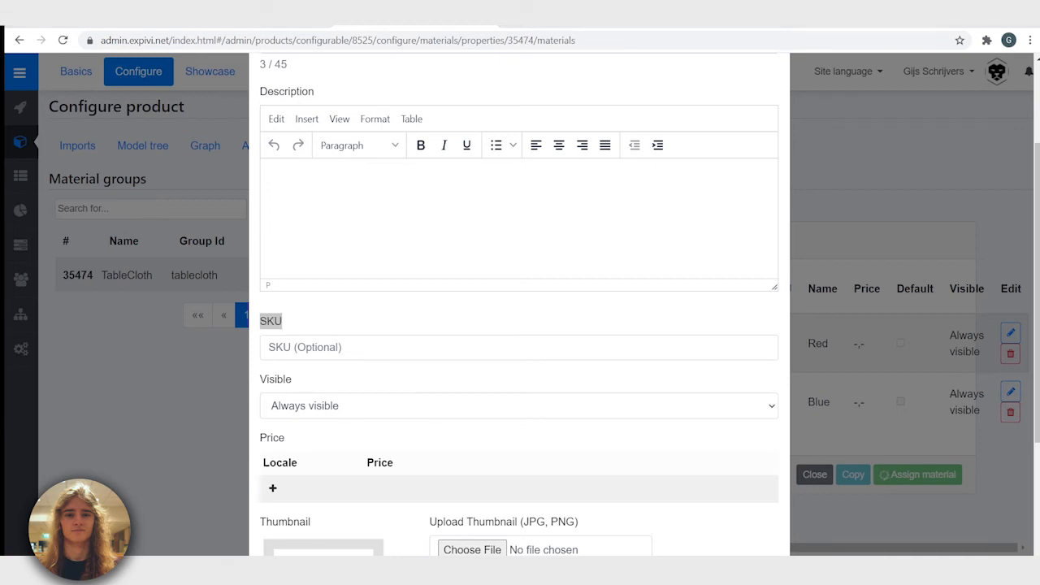
Step: Switch to 3ds Max and examine the mat_TableCloth_e node in the TableCloth hierarchy
{"action": "key", "text": "alt+Tab"}
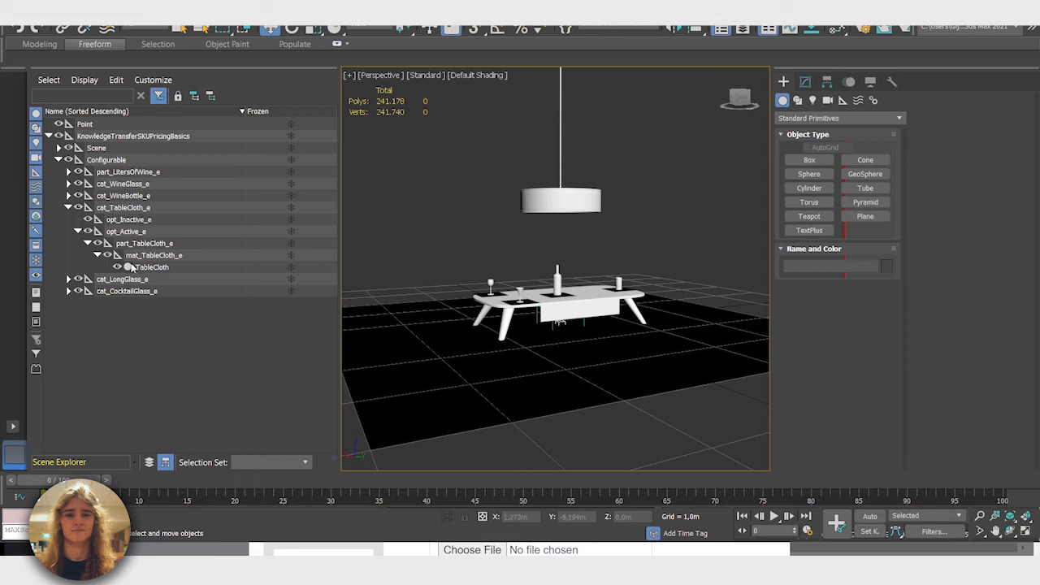
{"action": "left_click", "coordinate": [161, 256]}
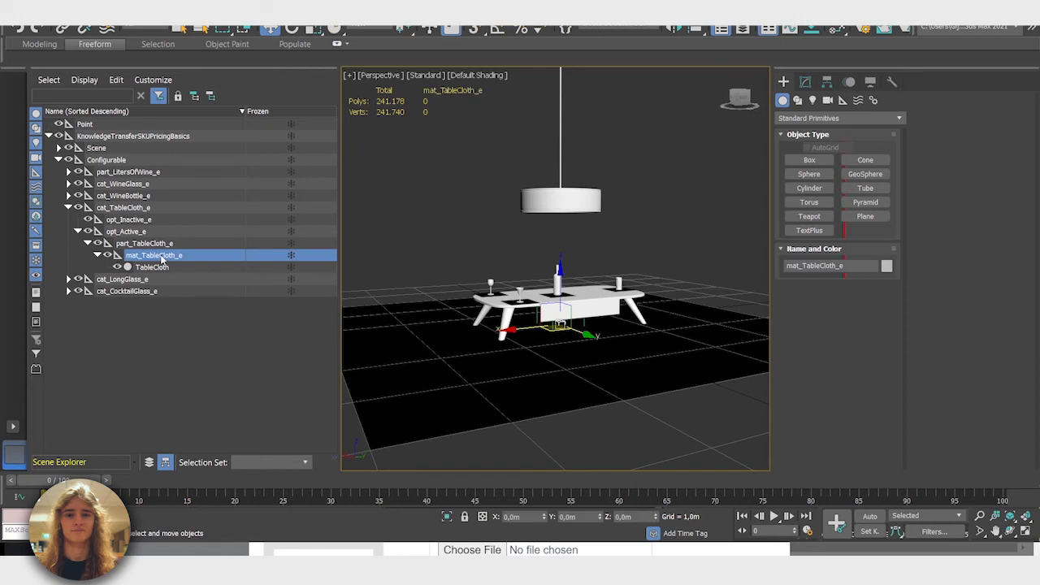
{"action": "left_click", "coordinate": [162, 257]}
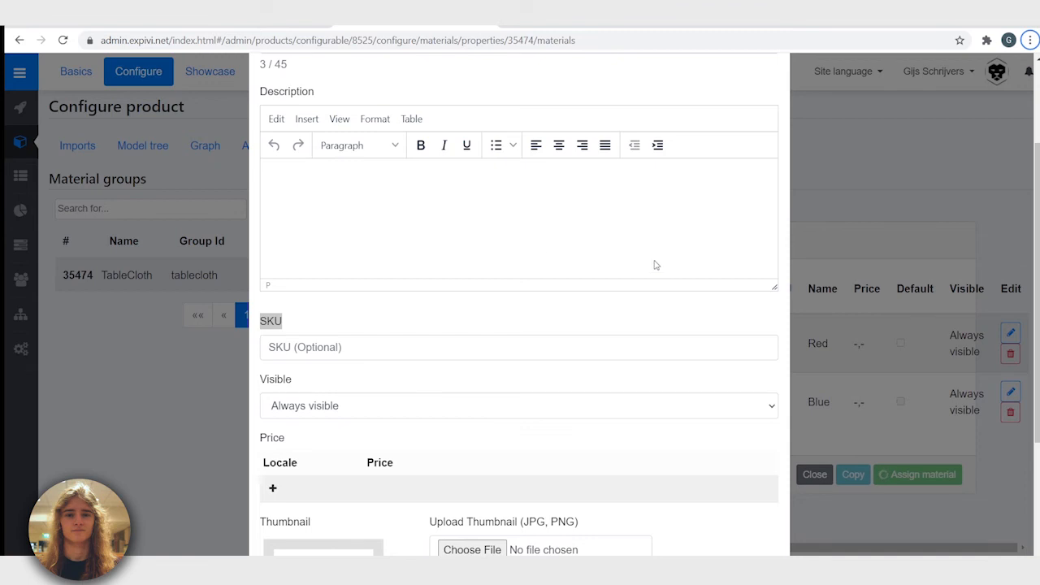
Step: Back in the browser, set the SKU of the Red tablecloth material to "Red"
{"action": "left_click", "coordinate": [402, 347]}
{"action": "type", "text": "Red"}
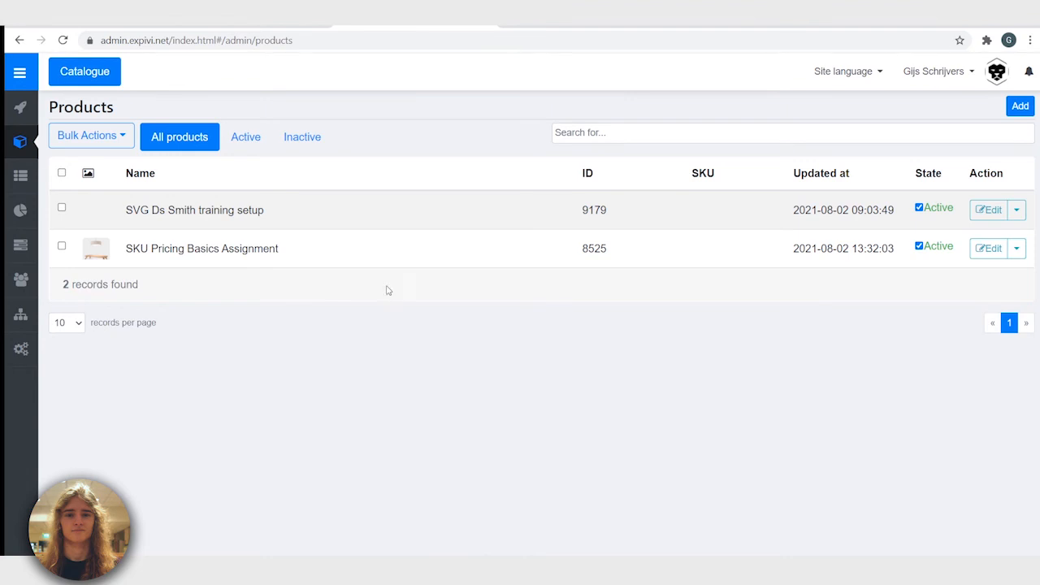
Step: Add an attribute of type operable_numbers_input named "Amount" to the SKU Pricing Basics Assignment product
{"action": "left_click", "coordinate": [333, 262]}
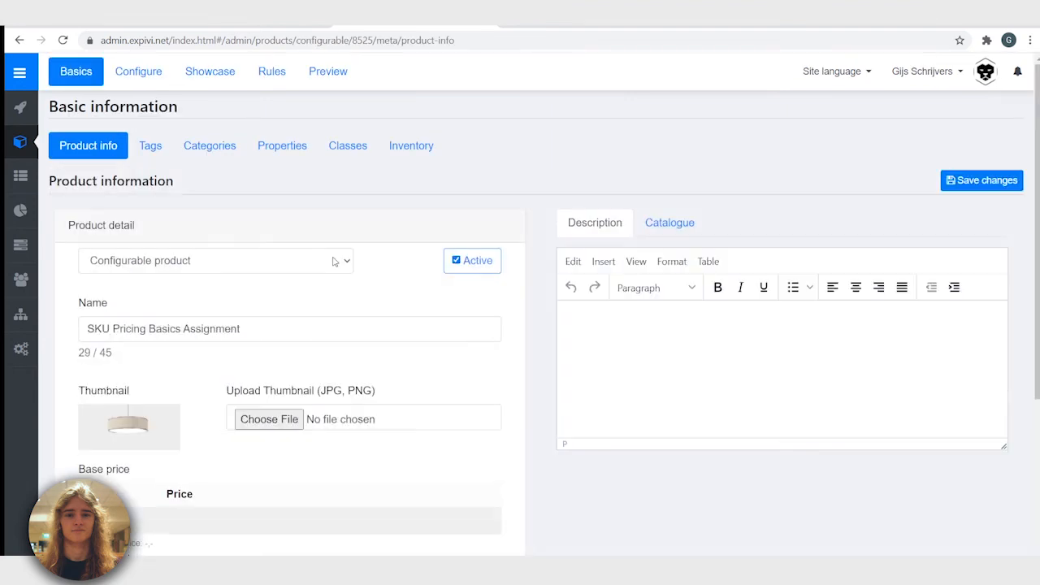
{"action": "left_click", "coordinate": [141, 73]}
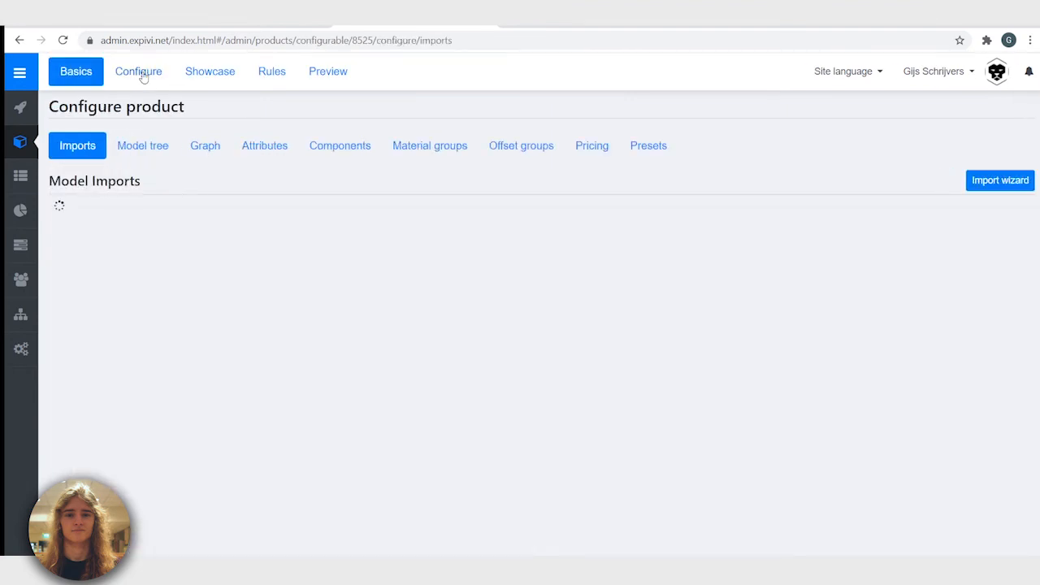
{"action": "left_click", "coordinate": [274, 146]}
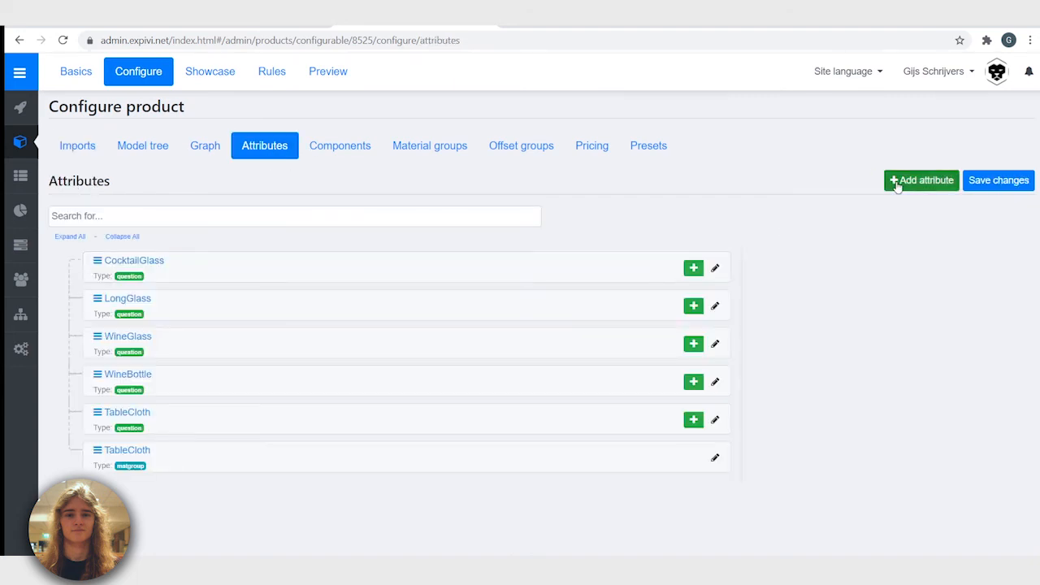
{"action": "left_click", "coordinate": [894, 186]}
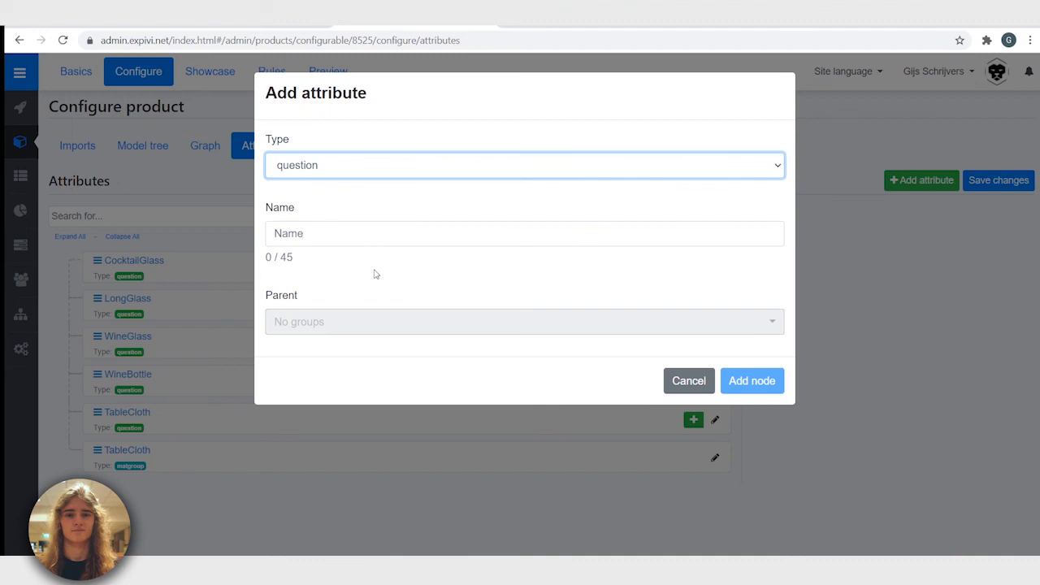
{"action": "left_click", "coordinate": [411, 310]}
{"action": "left_click", "coordinate": [396, 233]}
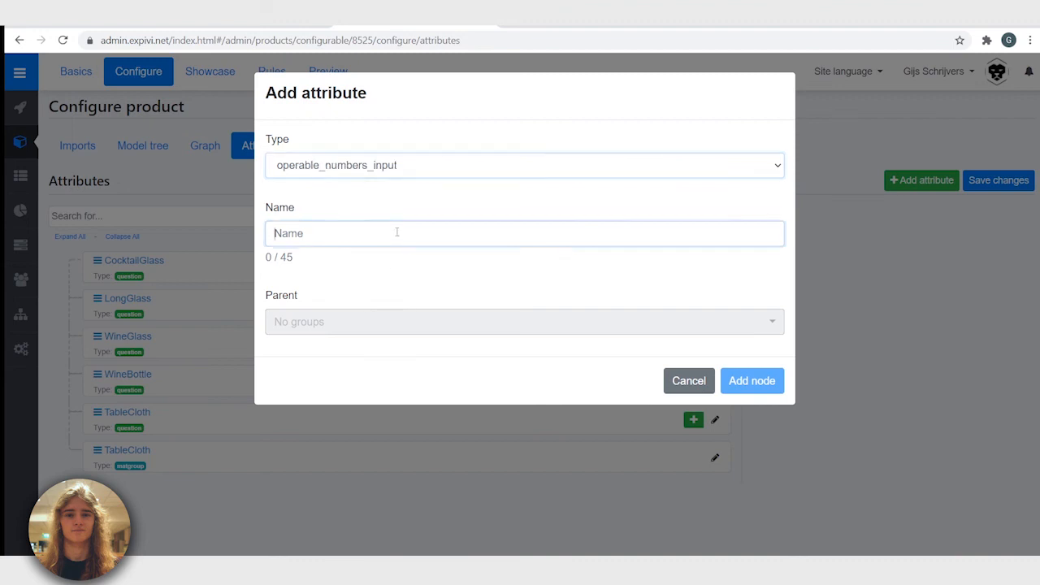
{"action": "type", "text": "Amount"}
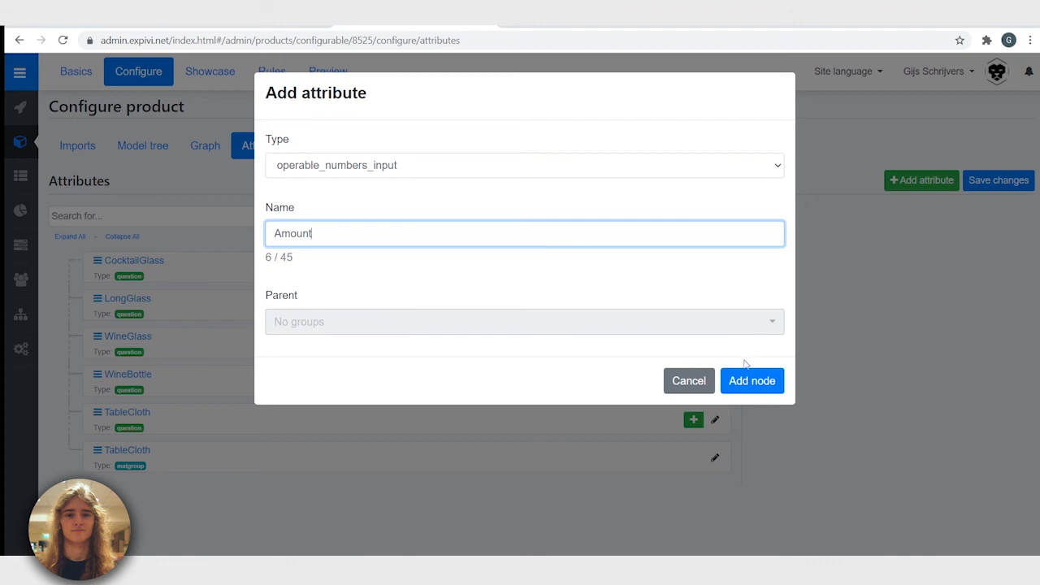
{"action": "left_click", "coordinate": [764, 385]}
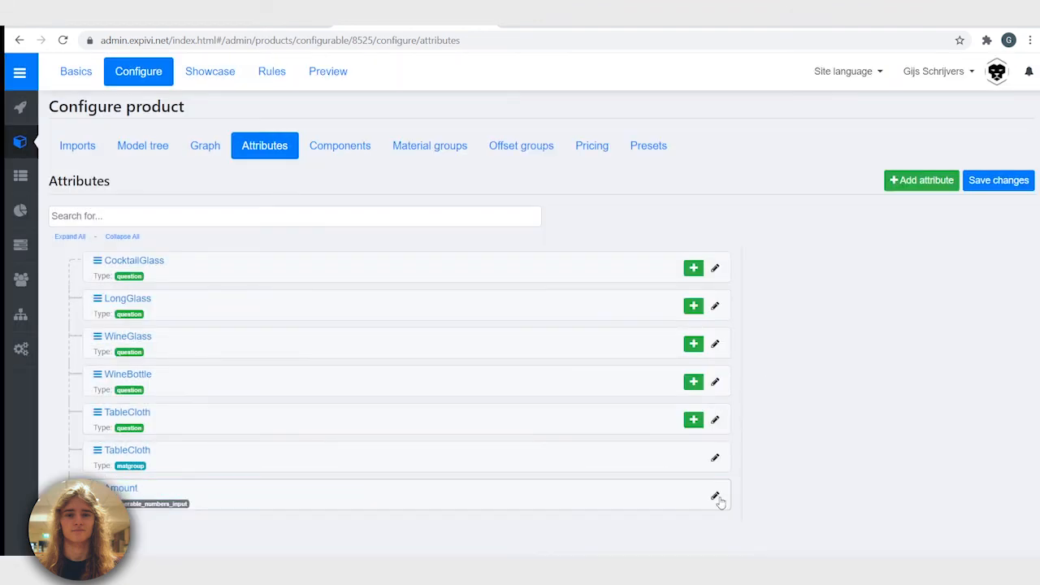
Step: Add an operand to the Amount attribute's input and save the attribute changes
{"action": "left_click", "coordinate": [717, 499]}
{"action": "scroll", "coordinate": [817, 395], "scroll_direction": "down", "scroll_amount": 2}
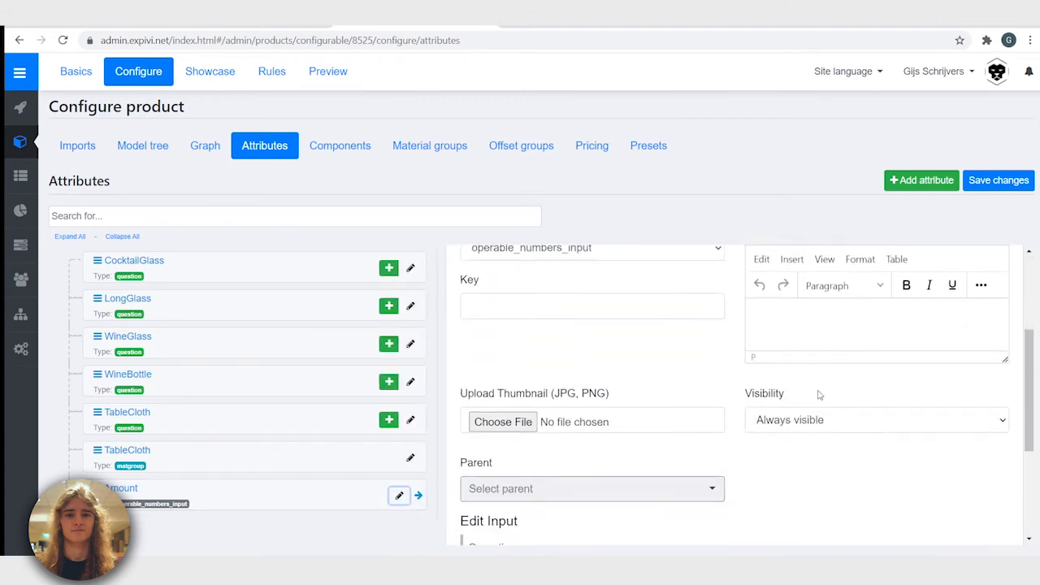
{"action": "scroll", "coordinate": [819, 395], "scroll_direction": "down", "scroll_amount": 3}
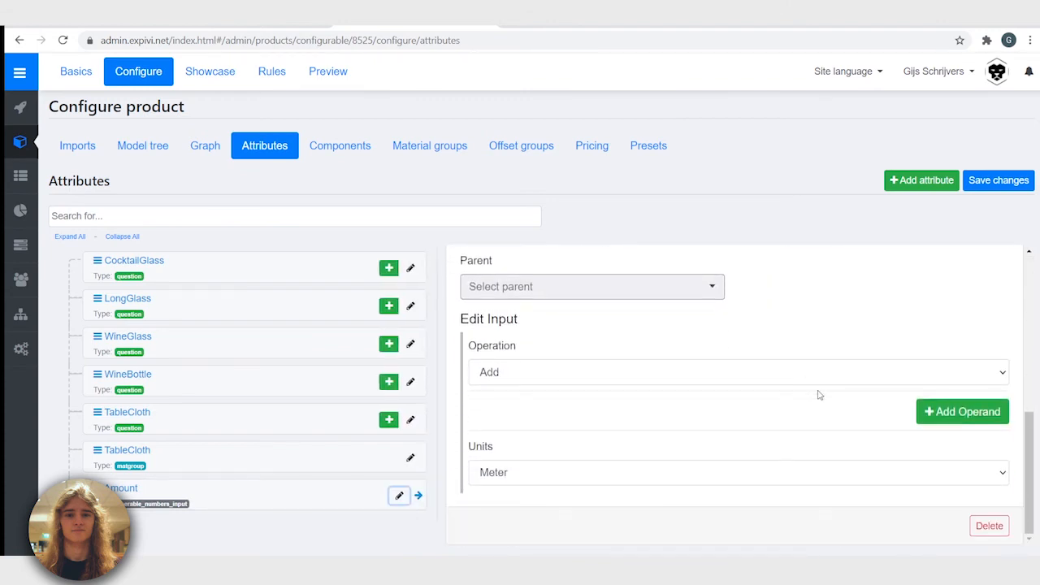
{"action": "left_click", "coordinate": [970, 415]}
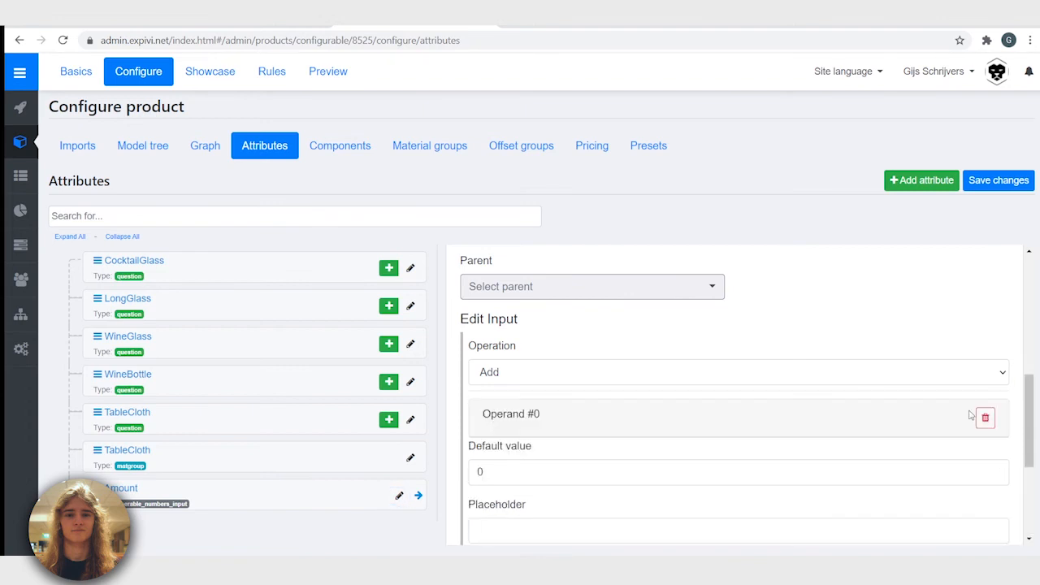
{"action": "left_click", "coordinate": [1001, 180]}
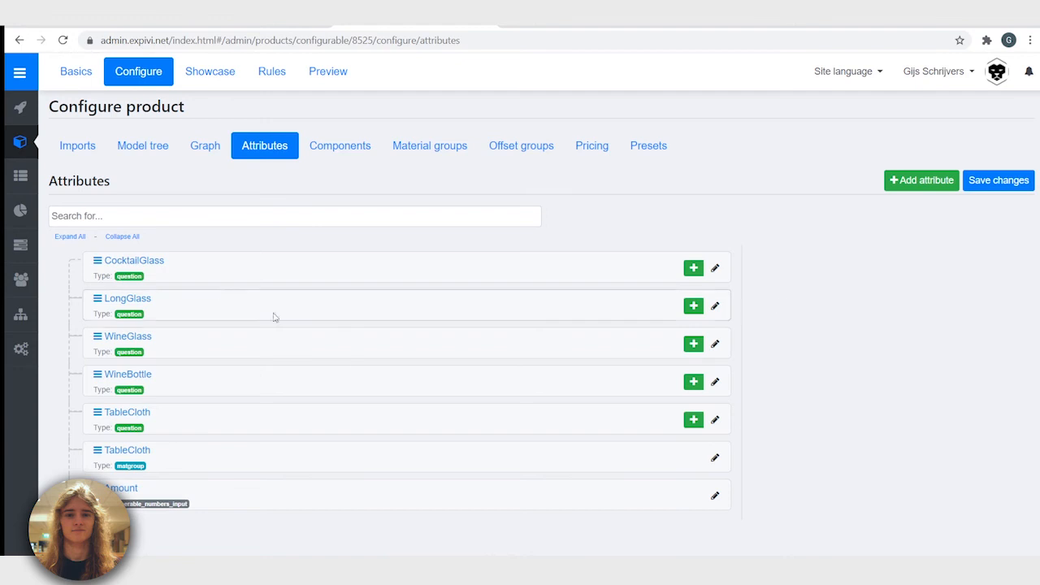
Step: In the price group's price rules, open the LitersOfWine rule for editing and change its type to Unit
{"action": "mouse_move", "coordinate": [37, 319]}
{"action": "left_click", "coordinate": [79, 344]}
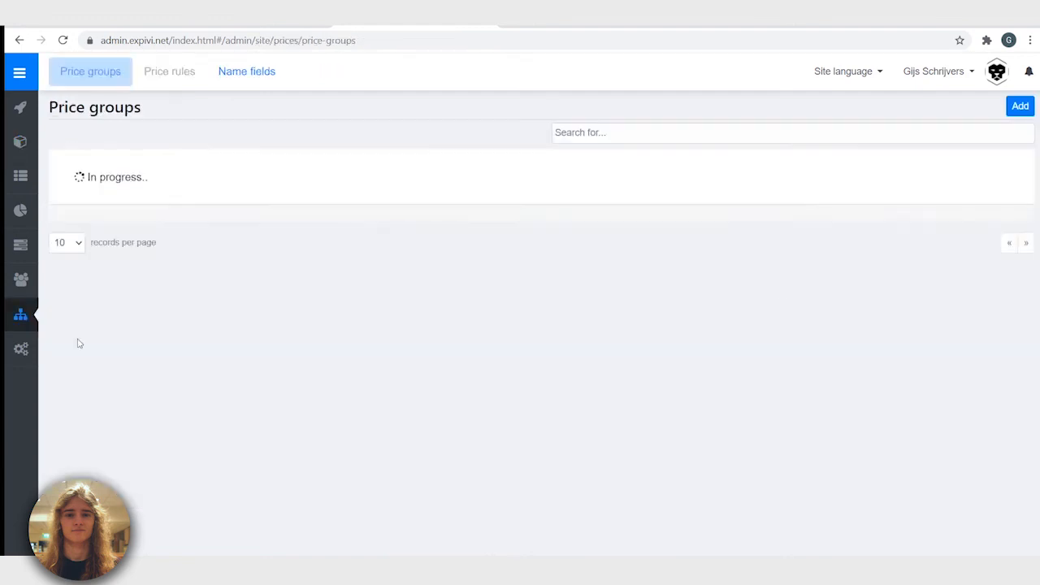
{"action": "left_click", "coordinate": [236, 194]}
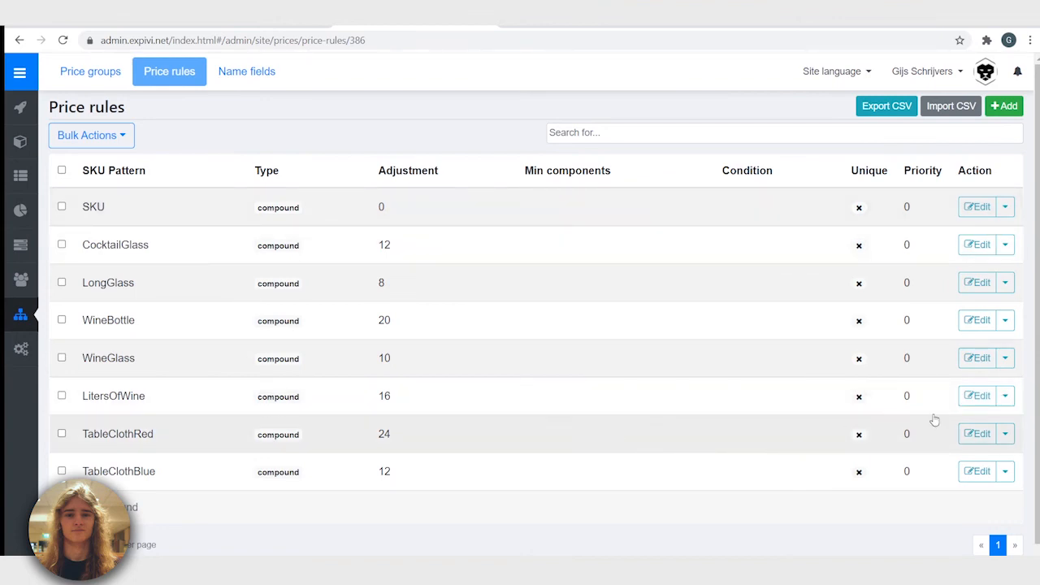
{"action": "left_click", "coordinate": [977, 396]}
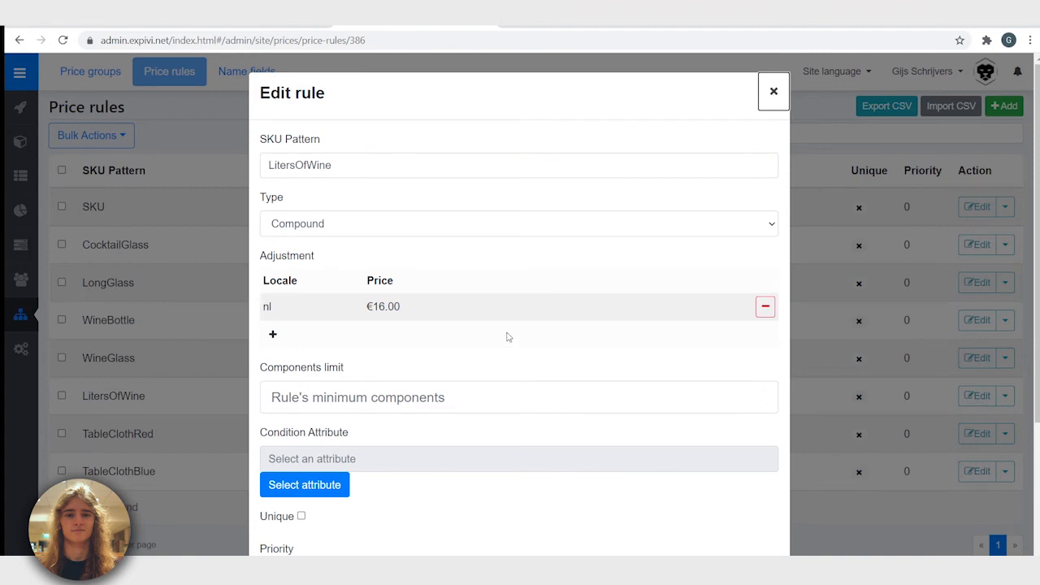
{"action": "left_click", "coordinate": [386, 230]}
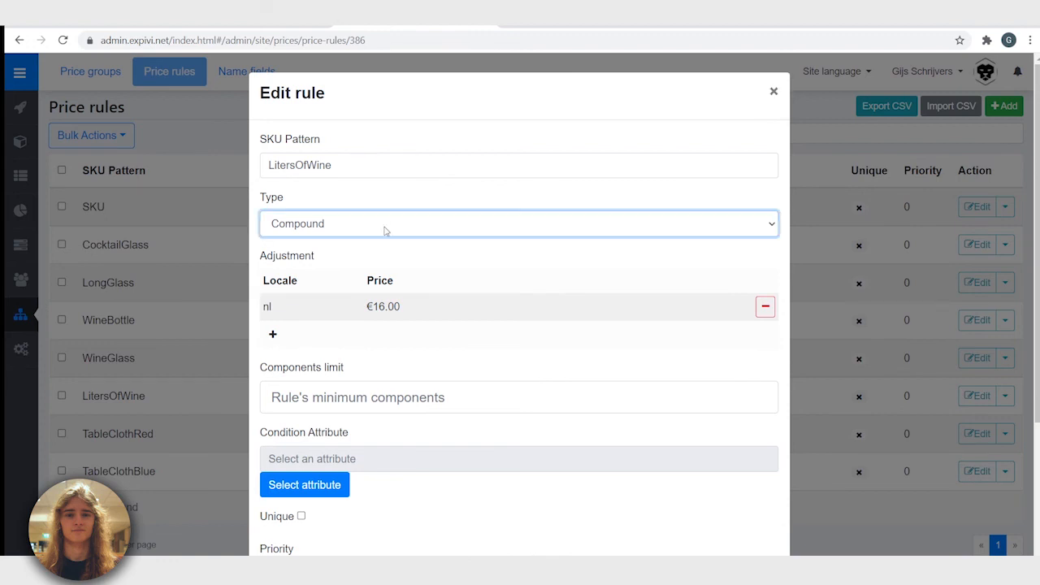
{"action": "left_click", "coordinate": [367, 273]}
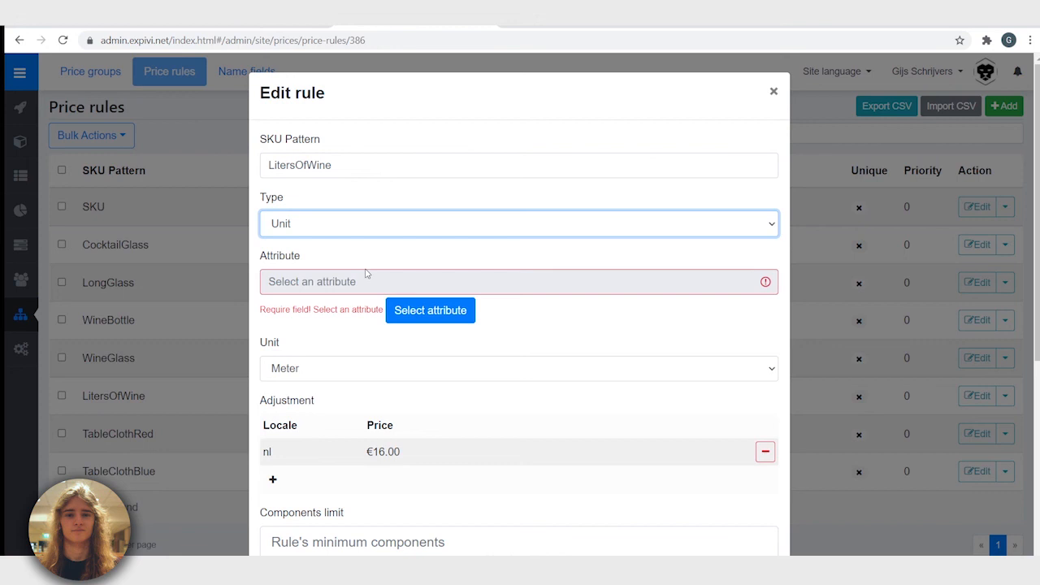
Step: Assign the Amount attribute to the LitersOfWine rule and save the rule
{"action": "left_click", "coordinate": [467, 311]}
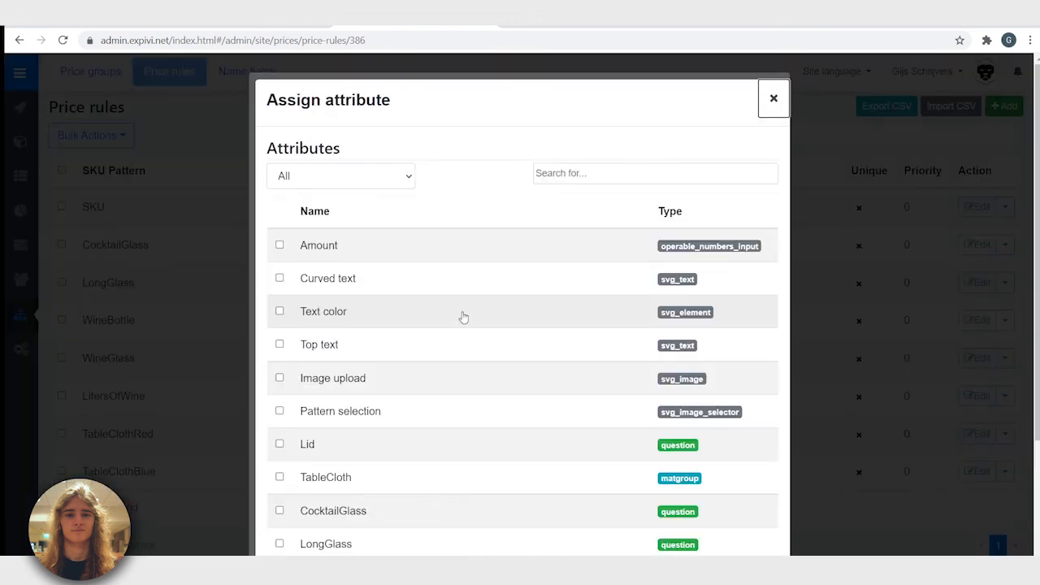
{"action": "left_click", "coordinate": [279, 246]}
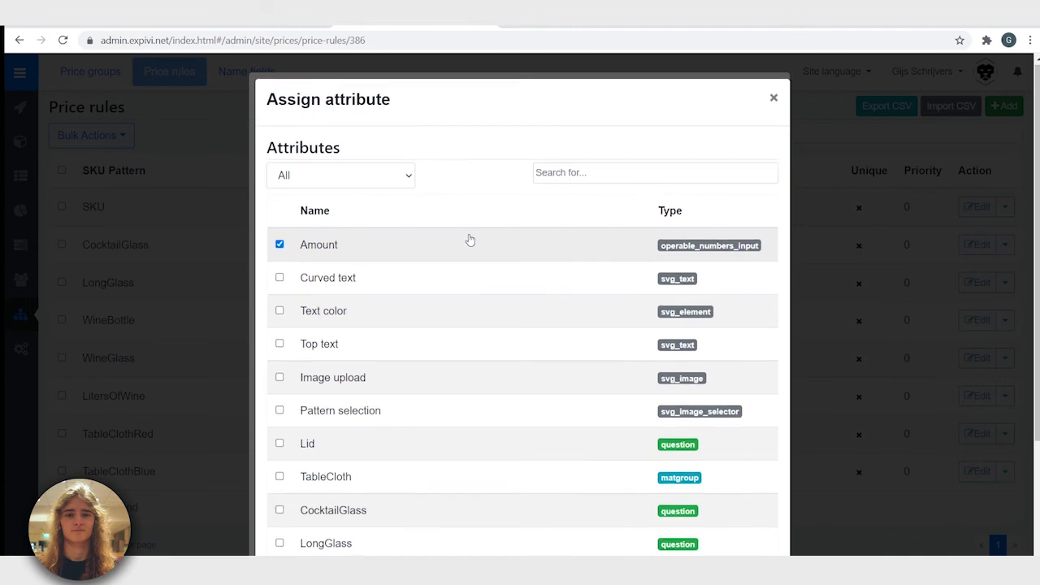
{"action": "scroll", "coordinate": [468, 239], "scroll_direction": "down", "scroll_amount": 2}
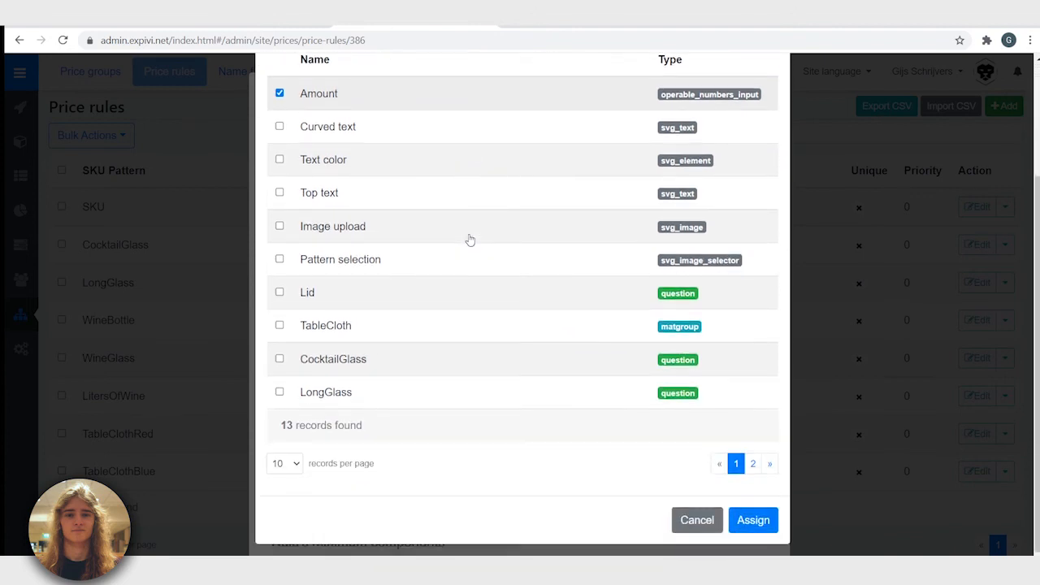
{"action": "left_click", "coordinate": [751, 519]}
{"action": "scroll", "coordinate": [770, 522], "scroll_direction": "down", "scroll_amount": 4}
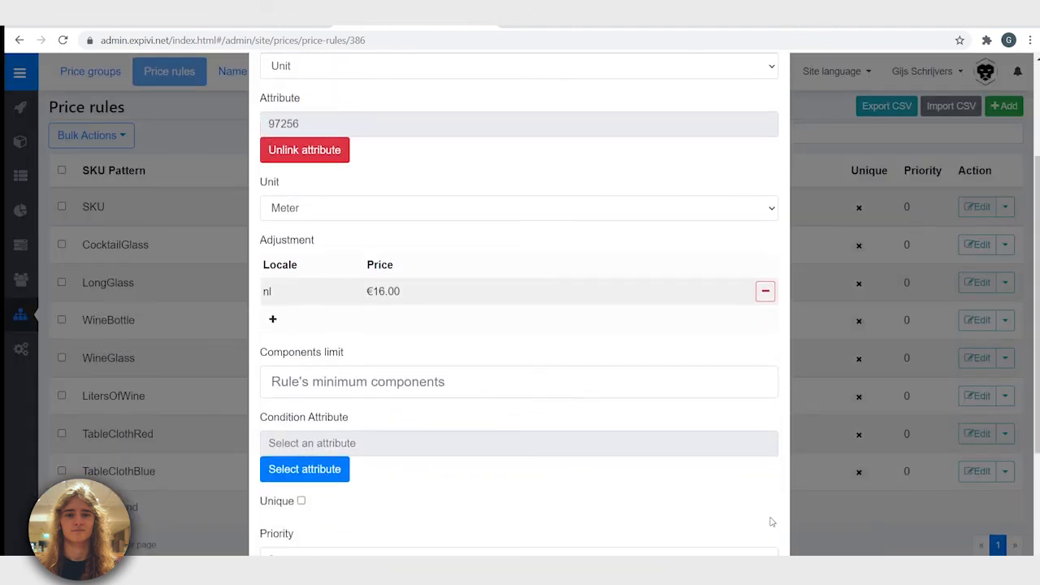
{"action": "left_click", "coordinate": [760, 540]}
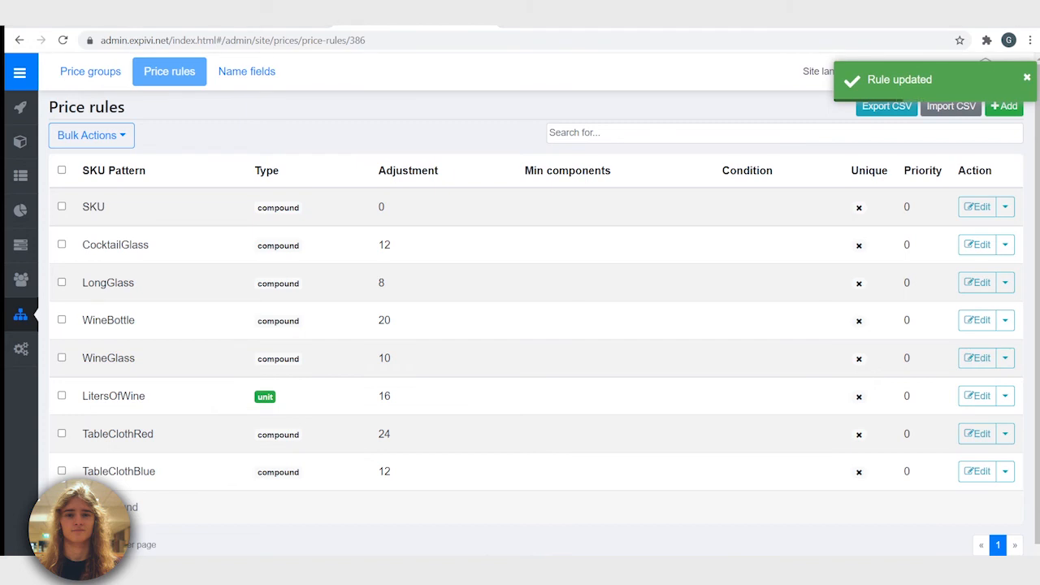
Step: Switch to the SKU Pricing Basics Assignment shop page, set CocktailGlass and WineBottle to Active, and check the price
{"action": "key", "text": "ctrl+Tab"}
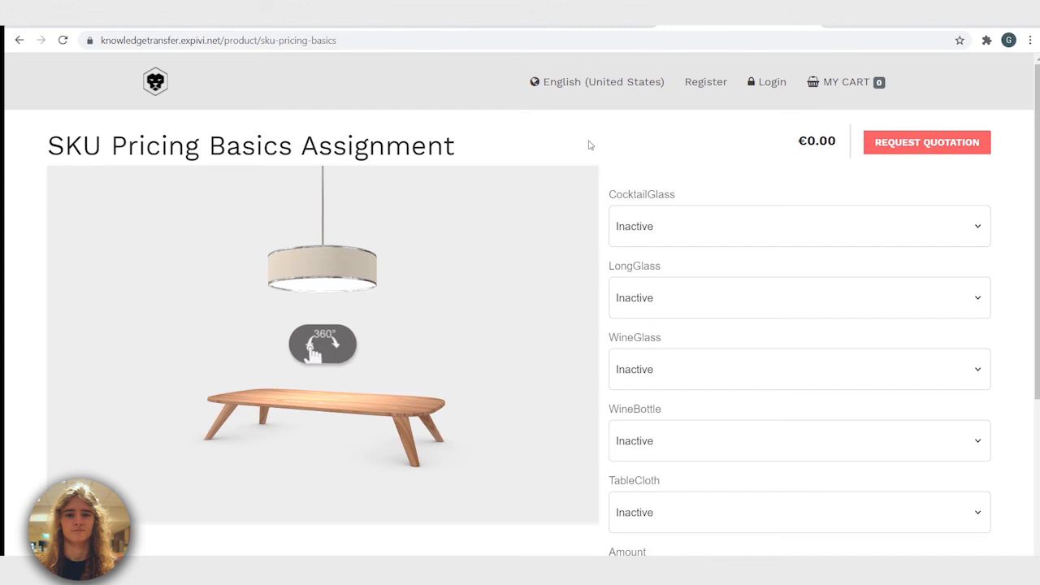
{"action": "left_click", "coordinate": [727, 228]}
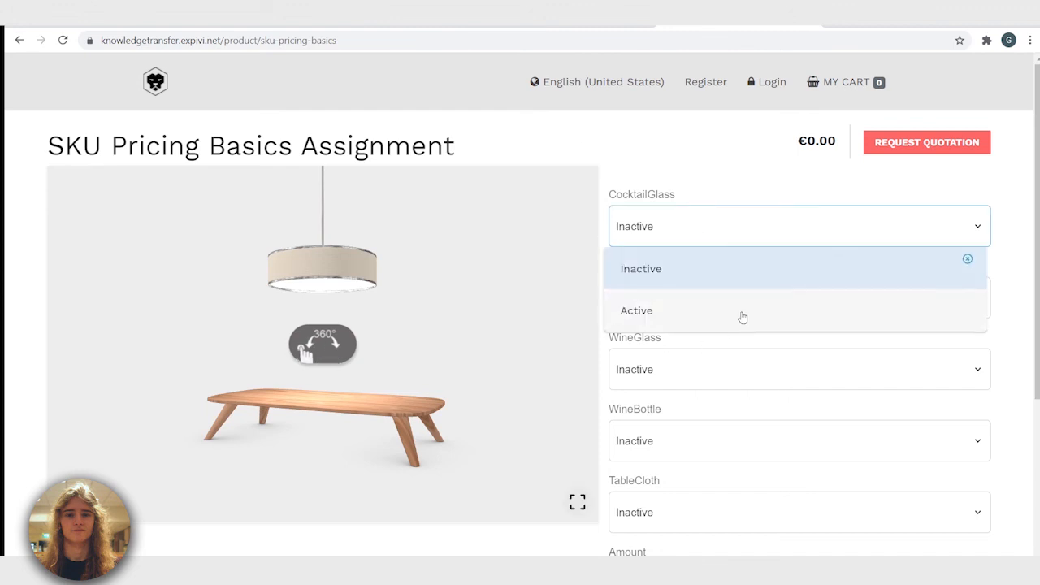
{"action": "left_click", "coordinate": [740, 315]}
{"action": "left_click", "coordinate": [703, 441]}
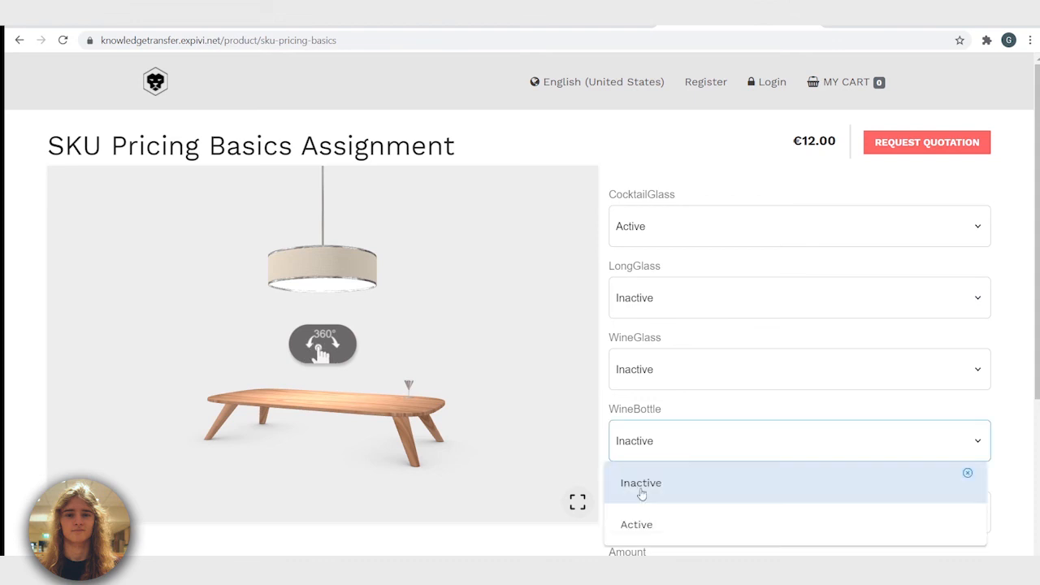
{"action": "left_click", "coordinate": [730, 517]}
{"action": "scroll", "coordinate": [689, 287], "scroll_direction": "down", "scroll_amount": 2}
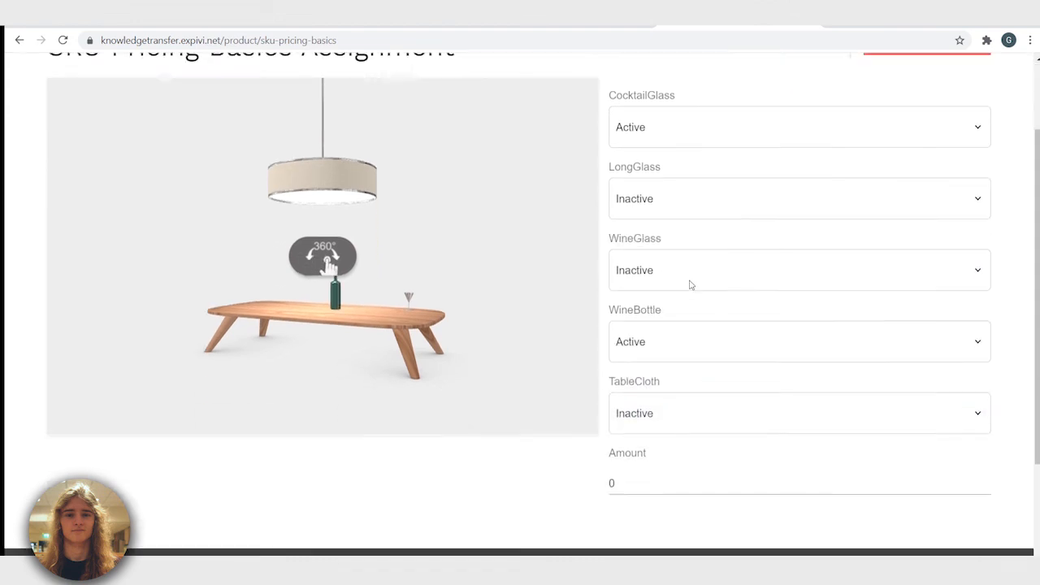
{"action": "scroll", "coordinate": [689, 285], "scroll_direction": "up", "scroll_amount": 2}
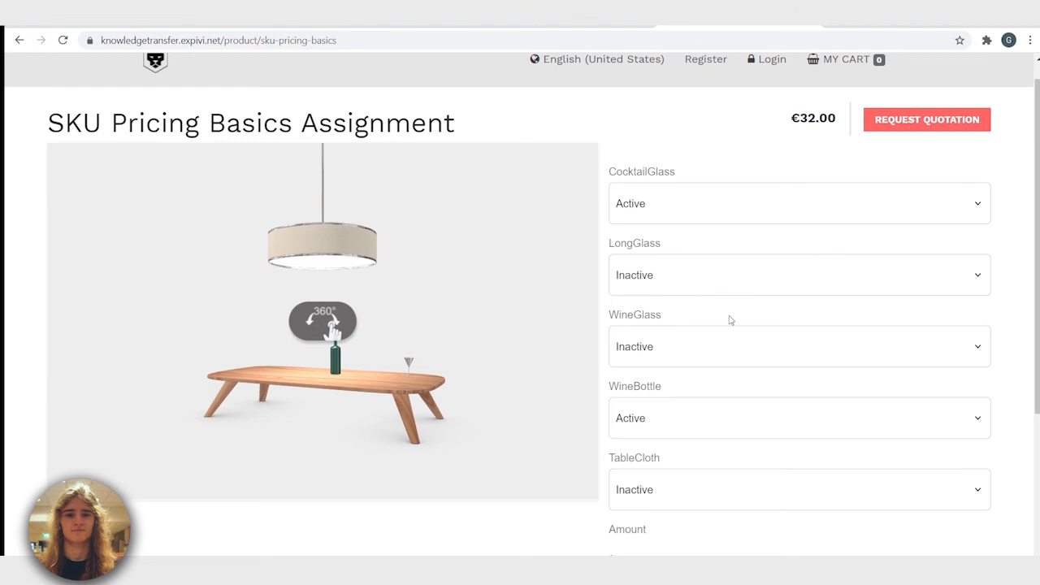
Step: Test the tablecloth pricing by setting TableCloth to Active, checking the price, and returning it to Inactive
{"action": "scroll", "coordinate": [727, 321], "scroll_direction": "down", "scroll_amount": 2}
{"action": "left_click", "coordinate": [701, 364]}
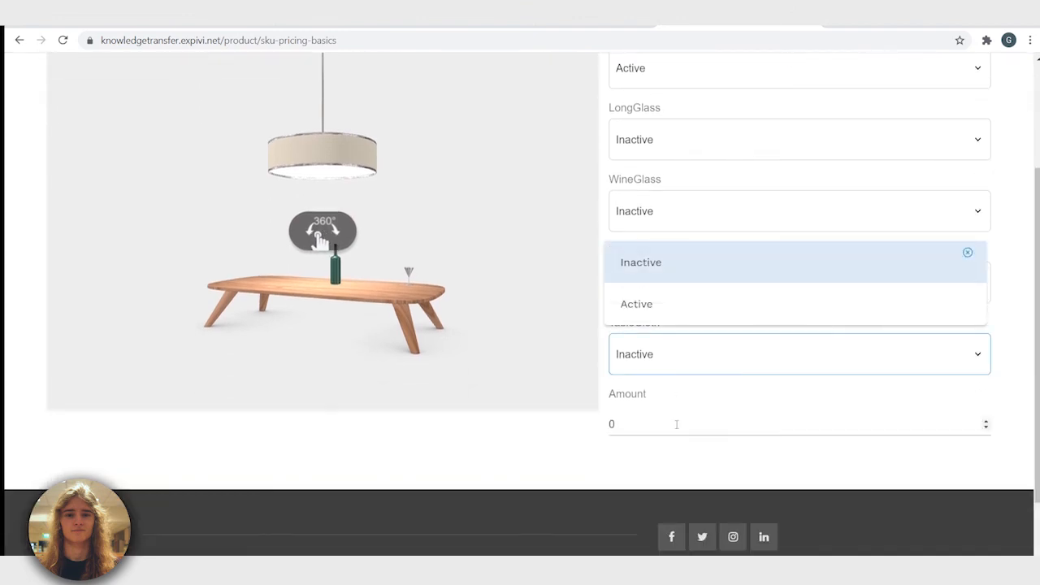
{"action": "left_click", "coordinate": [718, 317]}
{"action": "scroll", "coordinate": [819, 328], "scroll_direction": "up", "scroll_amount": 2}
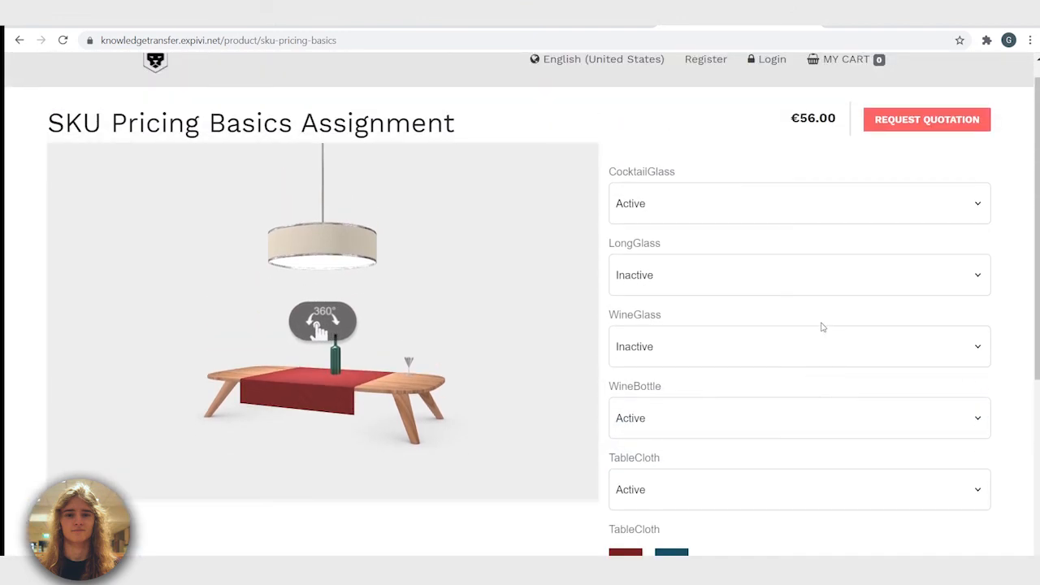
{"action": "scroll", "coordinate": [820, 328], "scroll_direction": "down", "scroll_amount": 1}
{"action": "left_click", "coordinate": [666, 397]}
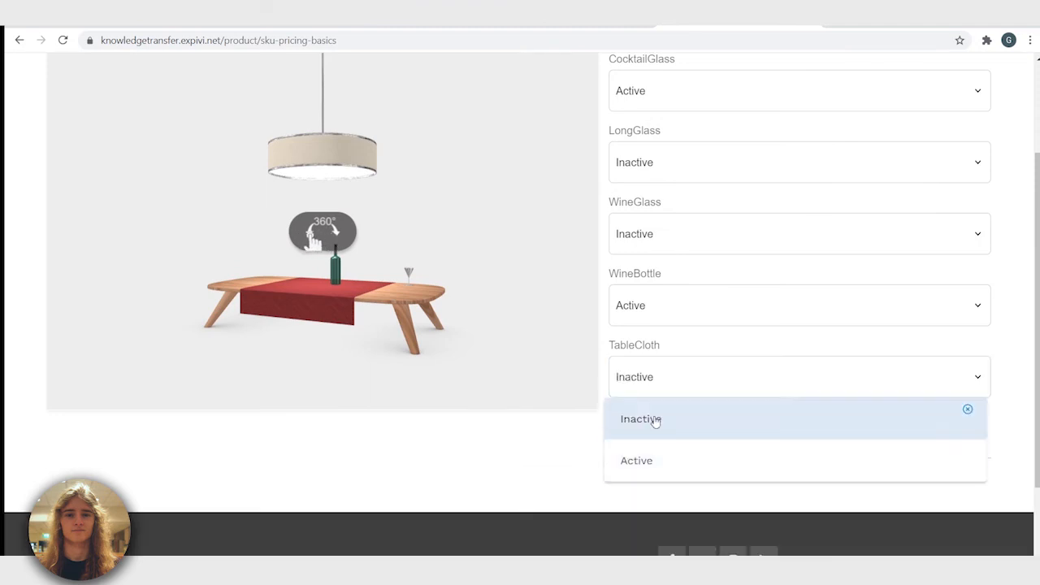
{"action": "left_click", "coordinate": [657, 419]}
{"action": "scroll", "coordinate": [801, 347], "scroll_direction": "up", "scroll_amount": 1}
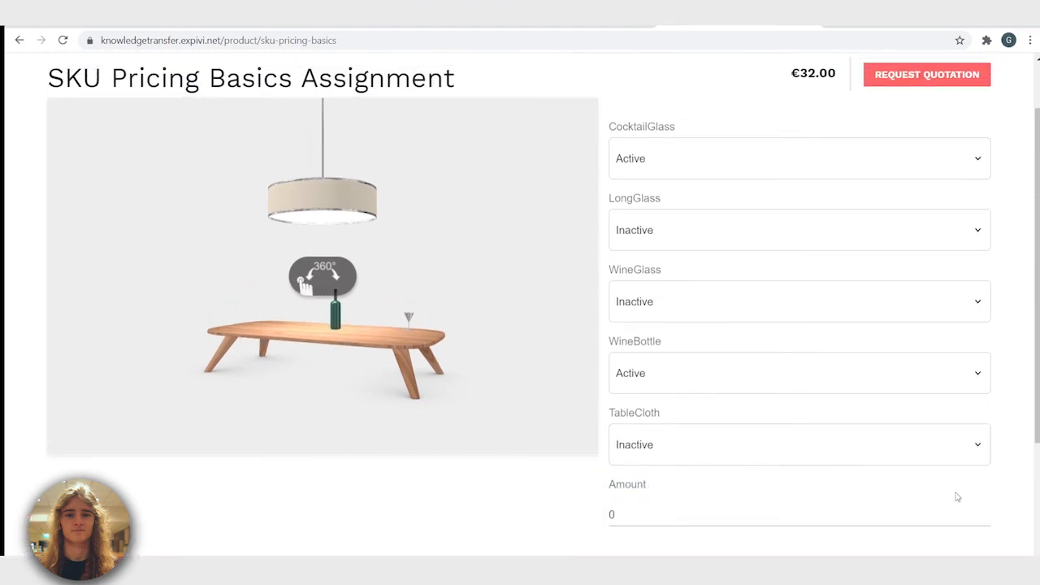
Step: Raise the Amount value to 4 to test the per-unit wine pricing
{"action": "left_click", "coordinate": [986, 511]}
{"action": "left_click", "coordinate": [986, 511]}
{"action": "left_click", "coordinate": [985, 511]}
{"action": "left_click", "coordinate": [986, 511]}
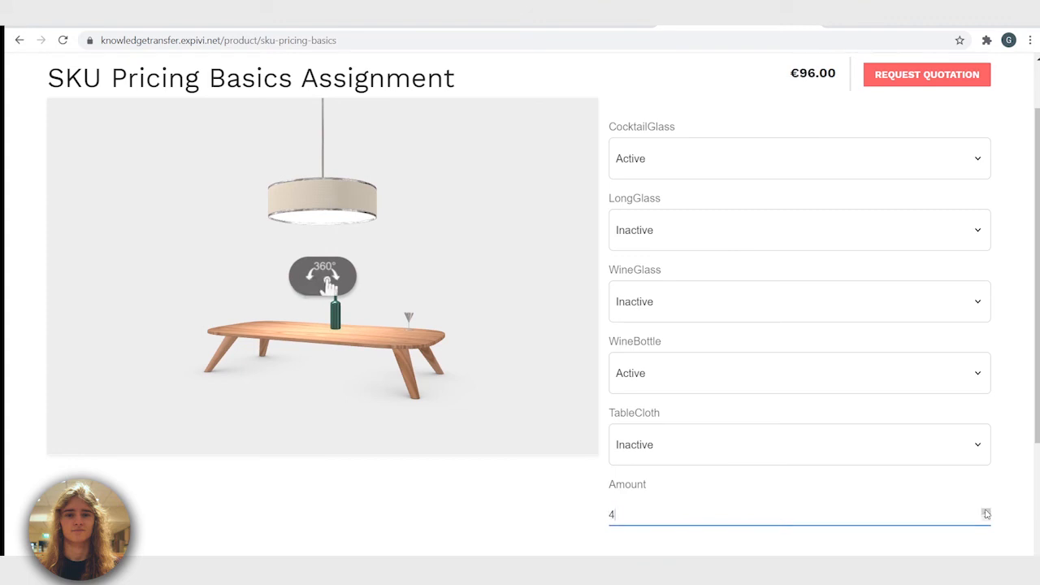